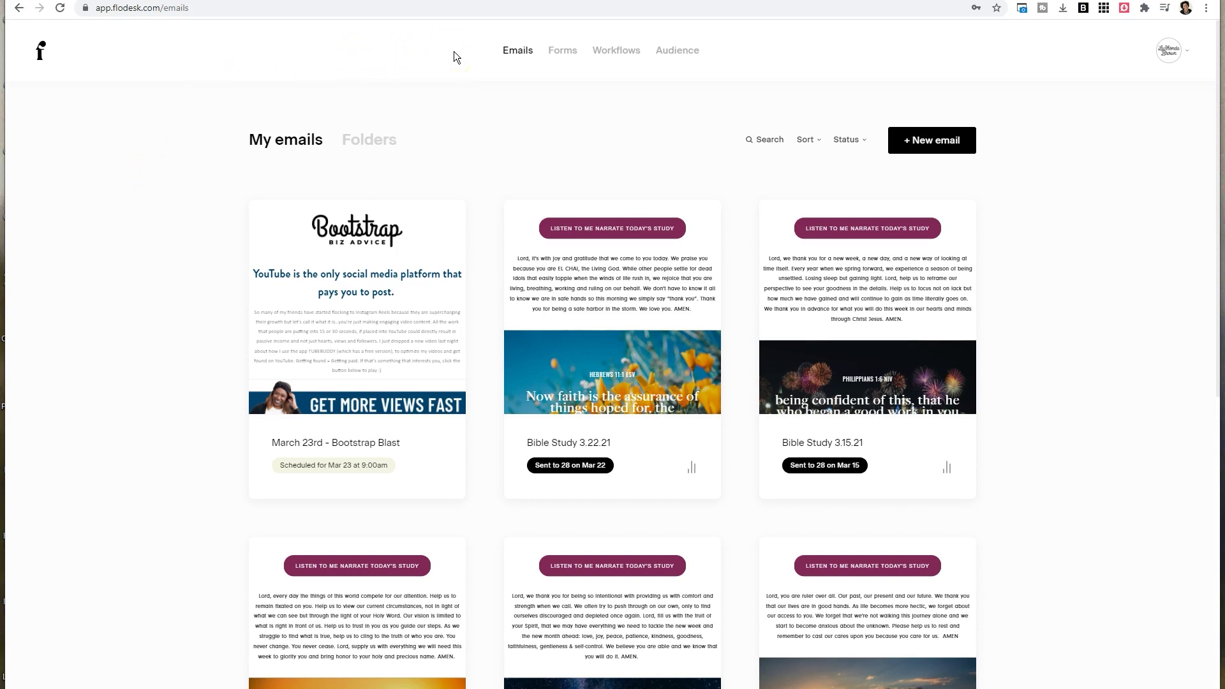
# Show the account dropdown from the top-right avatar, closing and reopening it once.
pyautogui.click(508, 52)
pyautogui.click(1182, 56)
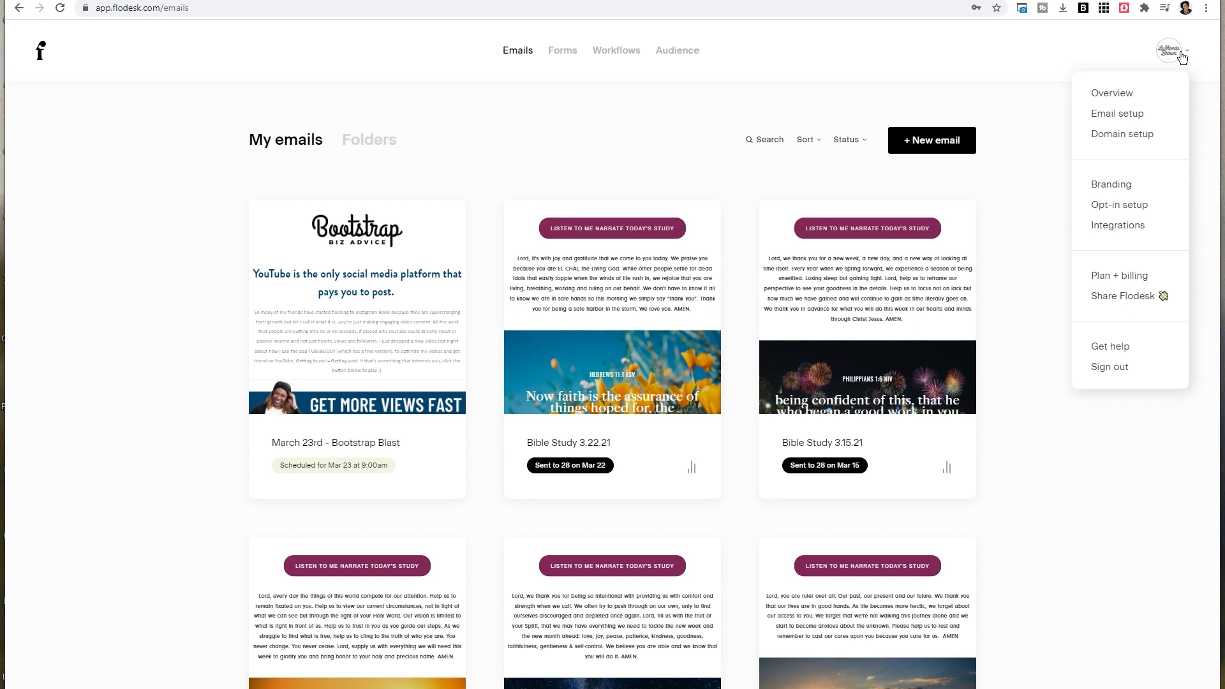
pyautogui.click(1123, 56)
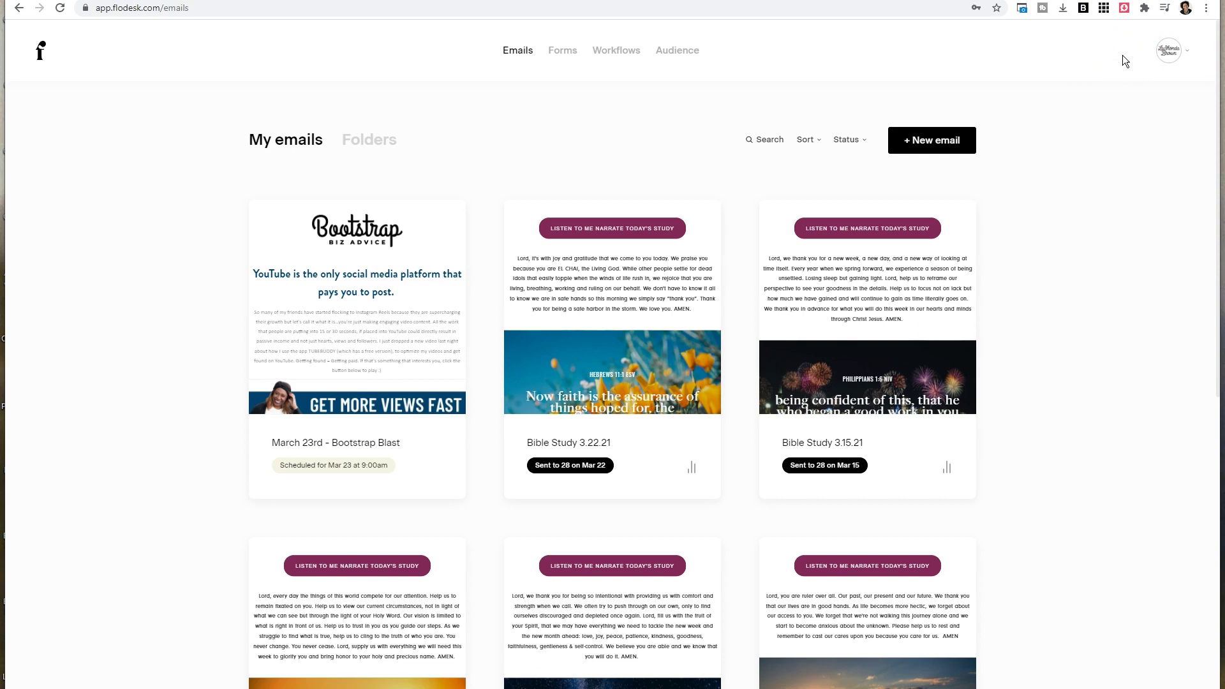
pyautogui.click(1174, 55)
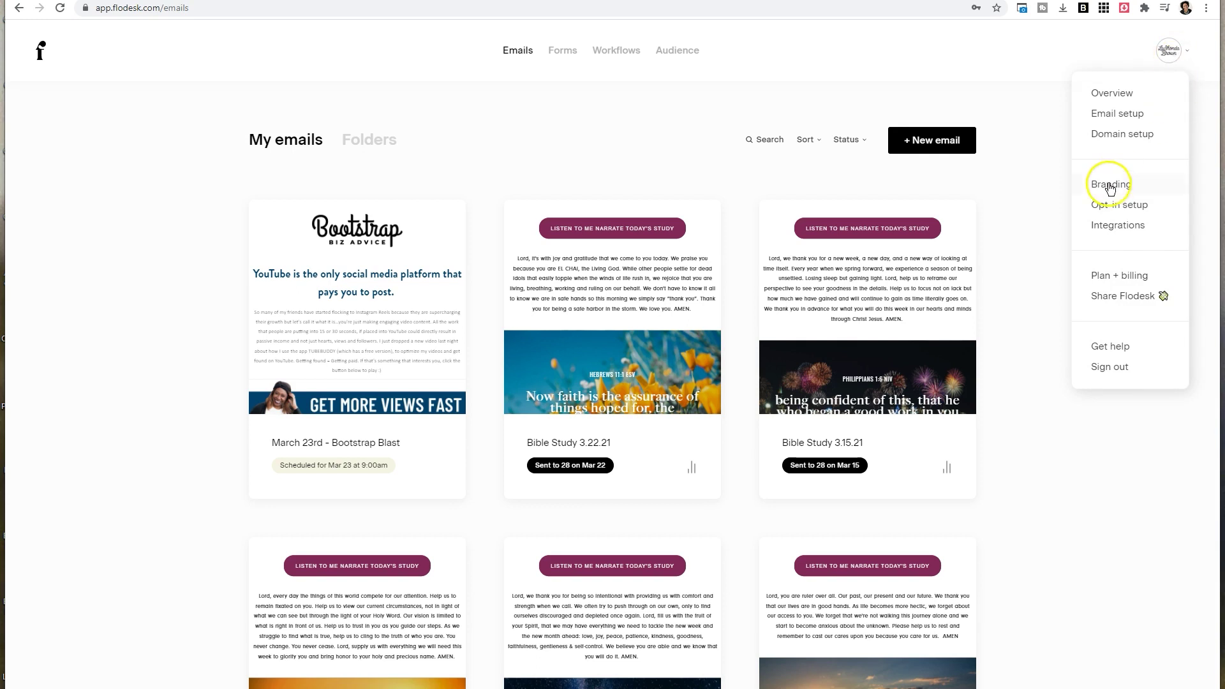
# Go to Integrations in the account menu and scroll down to the Zapier section.
pyautogui.click(1120, 227)
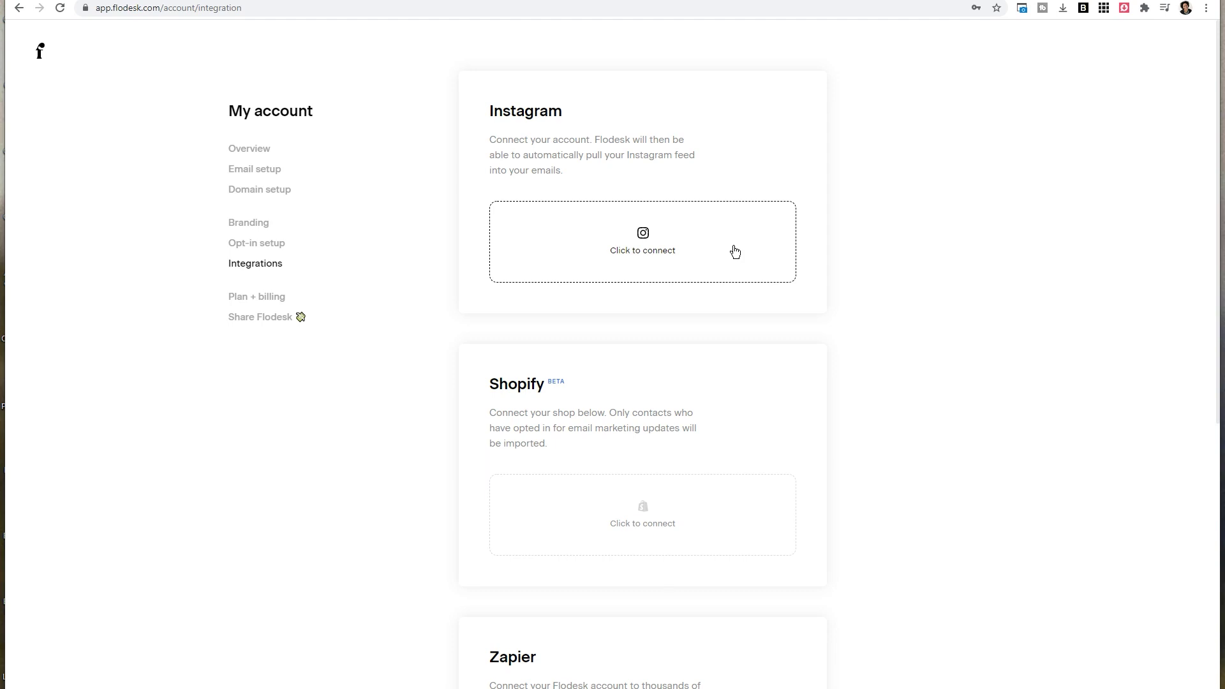
pyautogui.scroll(-8, 735, 251)
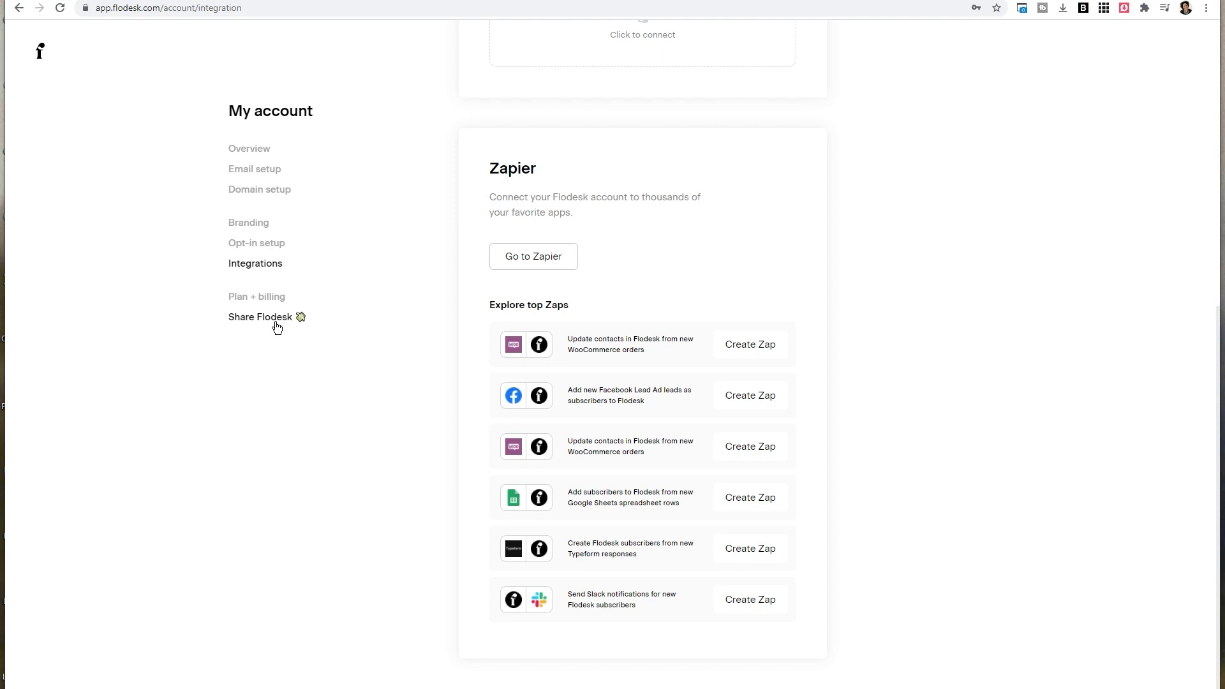
# Create a new email folder named 'Bible Study' from the Folders view.
pyautogui.click(40, 51)
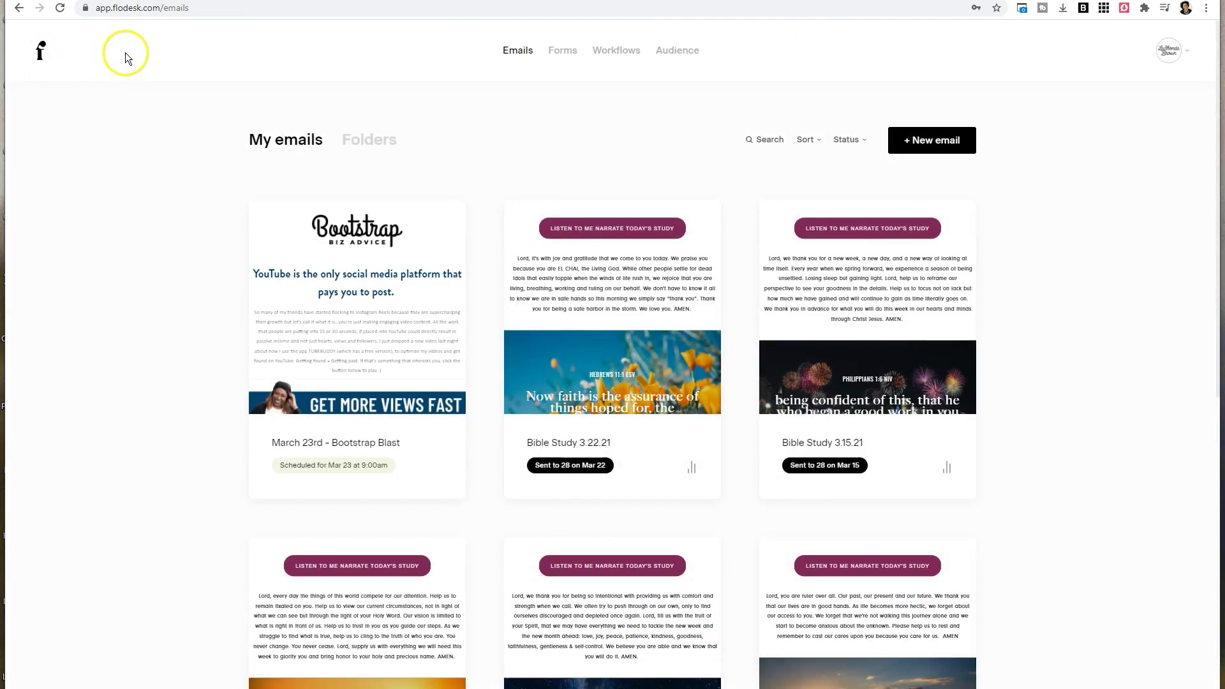
pyautogui.click(375, 145)
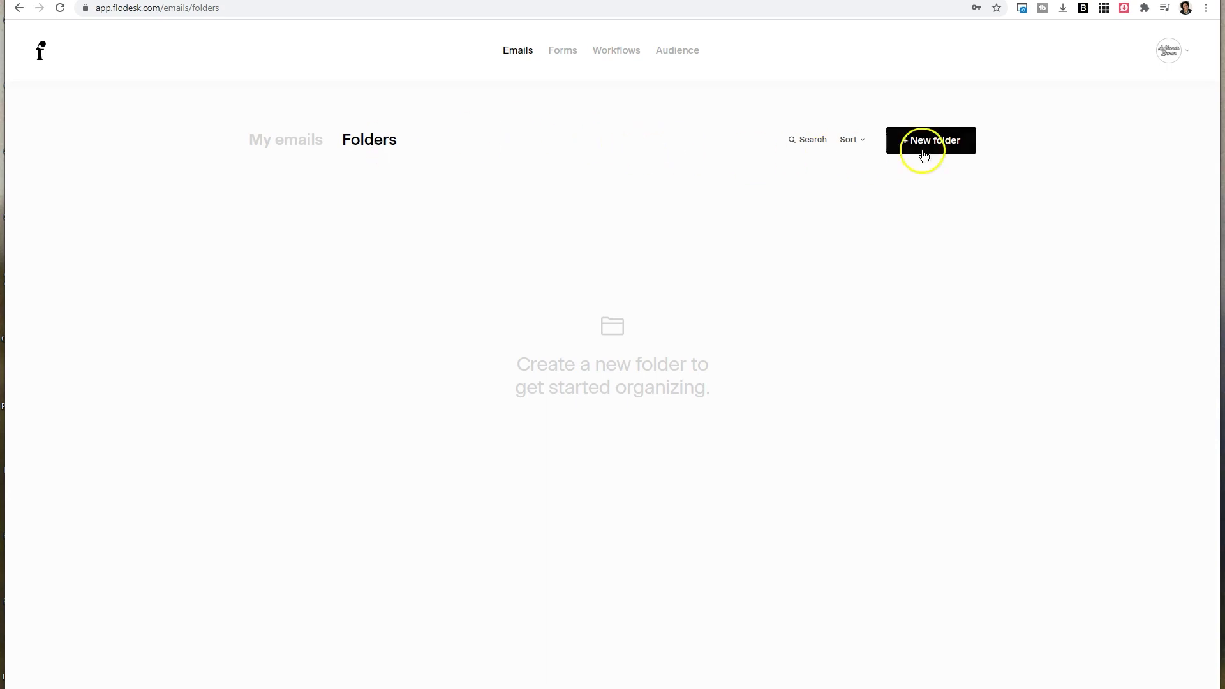
pyautogui.click(968, 141)
pyautogui.click(590, 363)
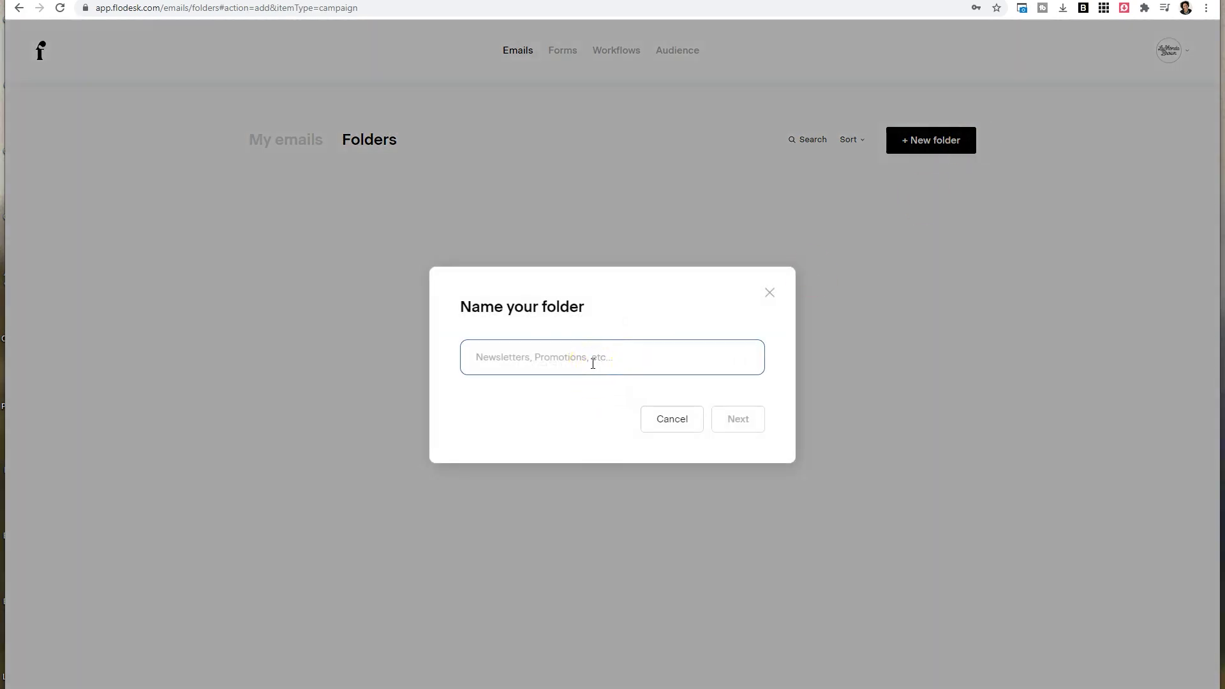
pyautogui.write('B')
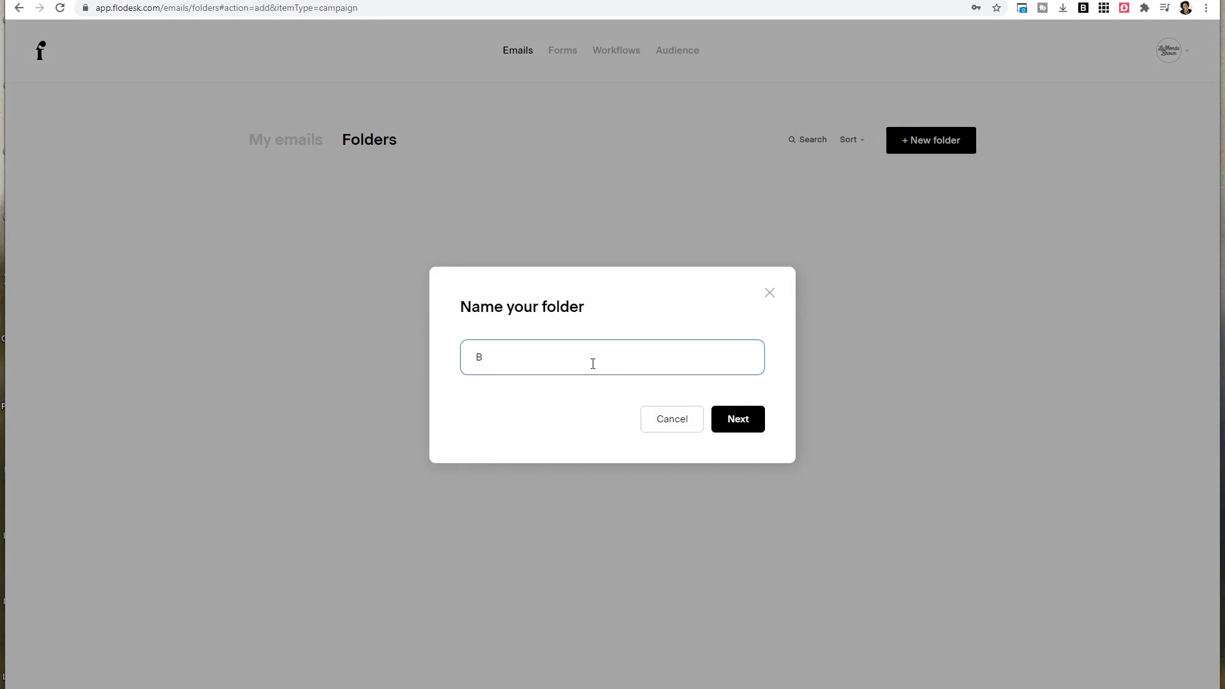
pyautogui.write('ible Study')
pyautogui.press('Return')
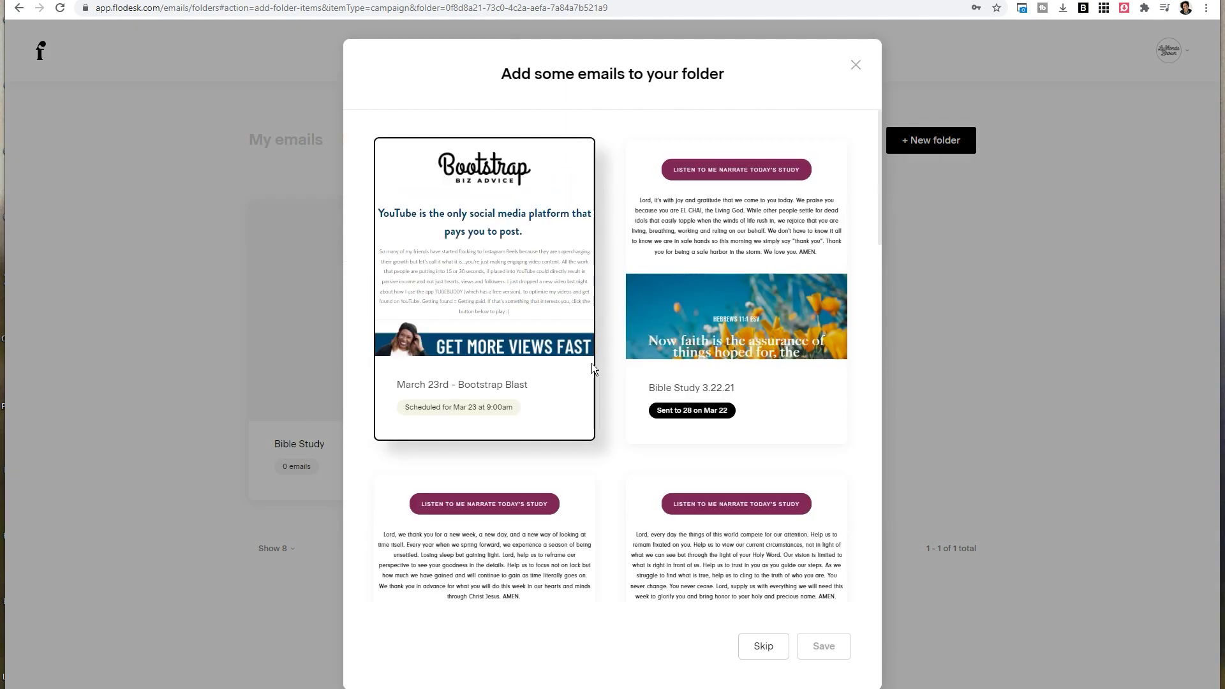
# Add Bible Study 3.22.21, 3.15.21, 2.22.21, 2.15.21, 2.8.21 and 2.1.21 to the folder and save.
pyautogui.click(737, 296)
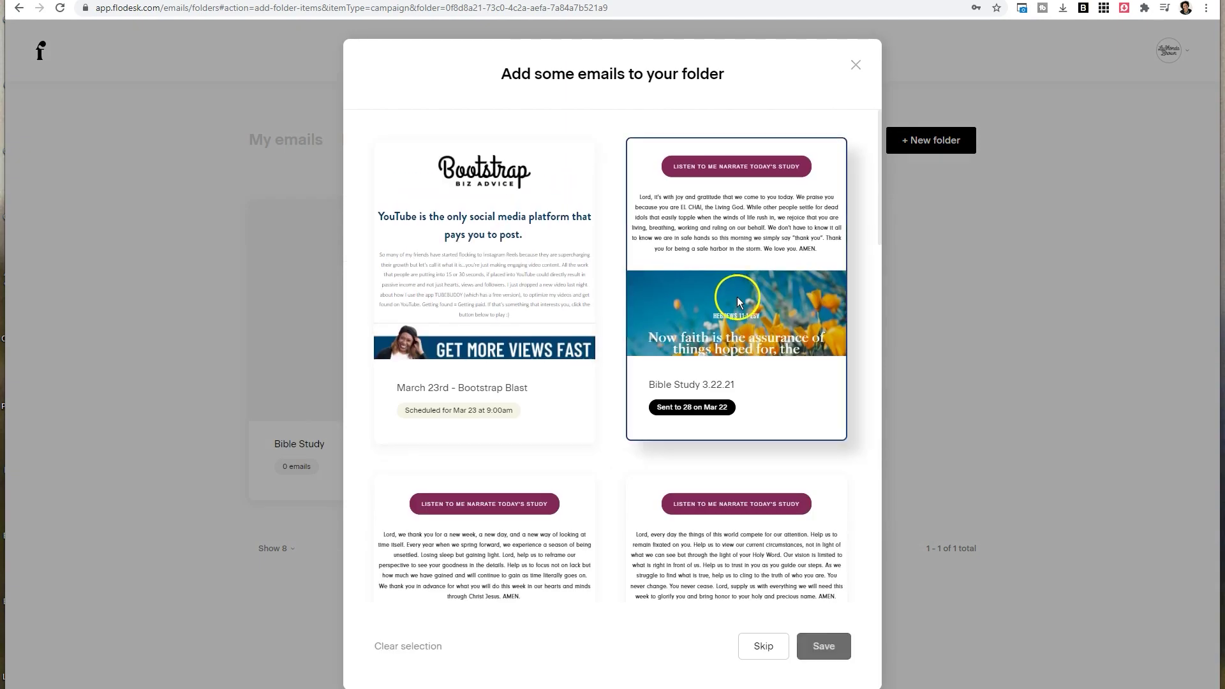
pyautogui.scroll(-1, 712, 388)
pyautogui.scroll(-2, 711, 387)
pyautogui.click(535, 413)
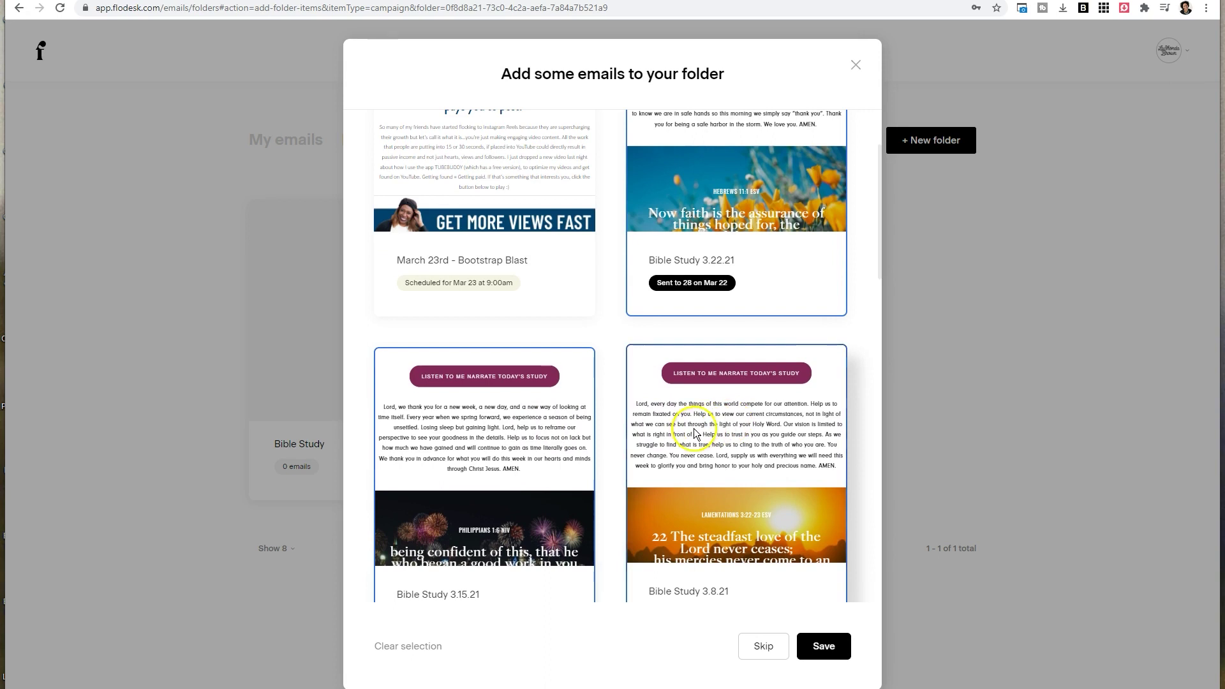
pyautogui.scroll(-7, 695, 433)
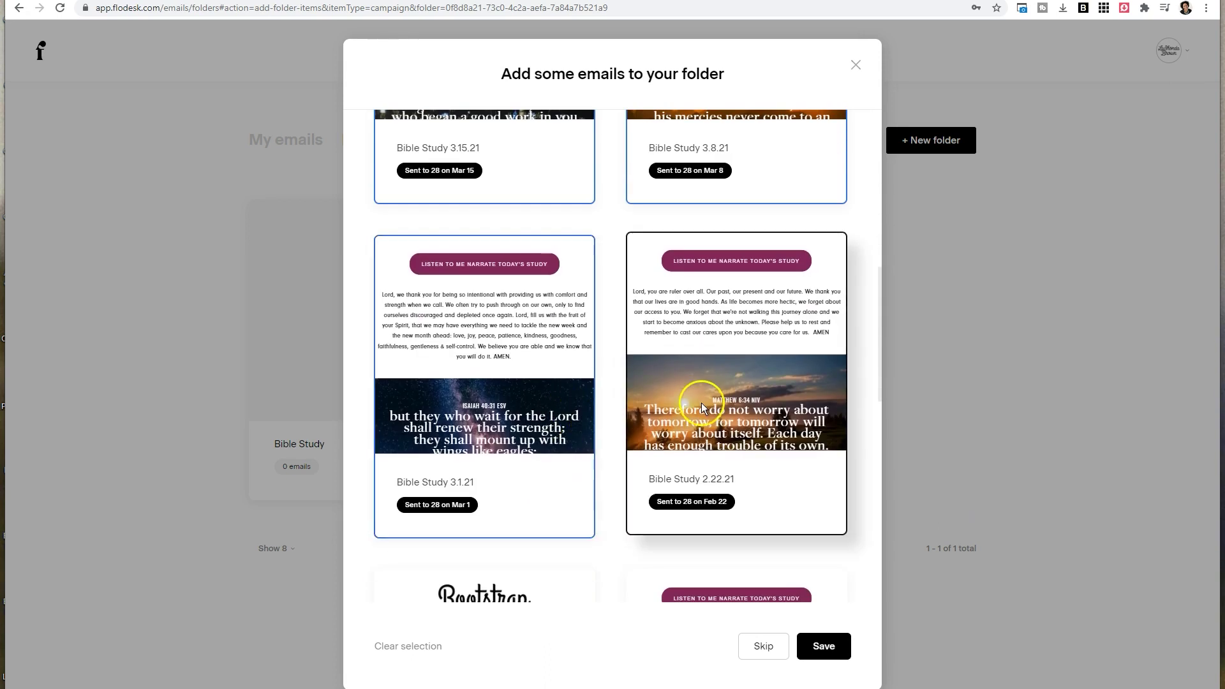
pyautogui.click(701, 403)
pyautogui.scroll(-5, 615, 400)
pyautogui.click(660, 399)
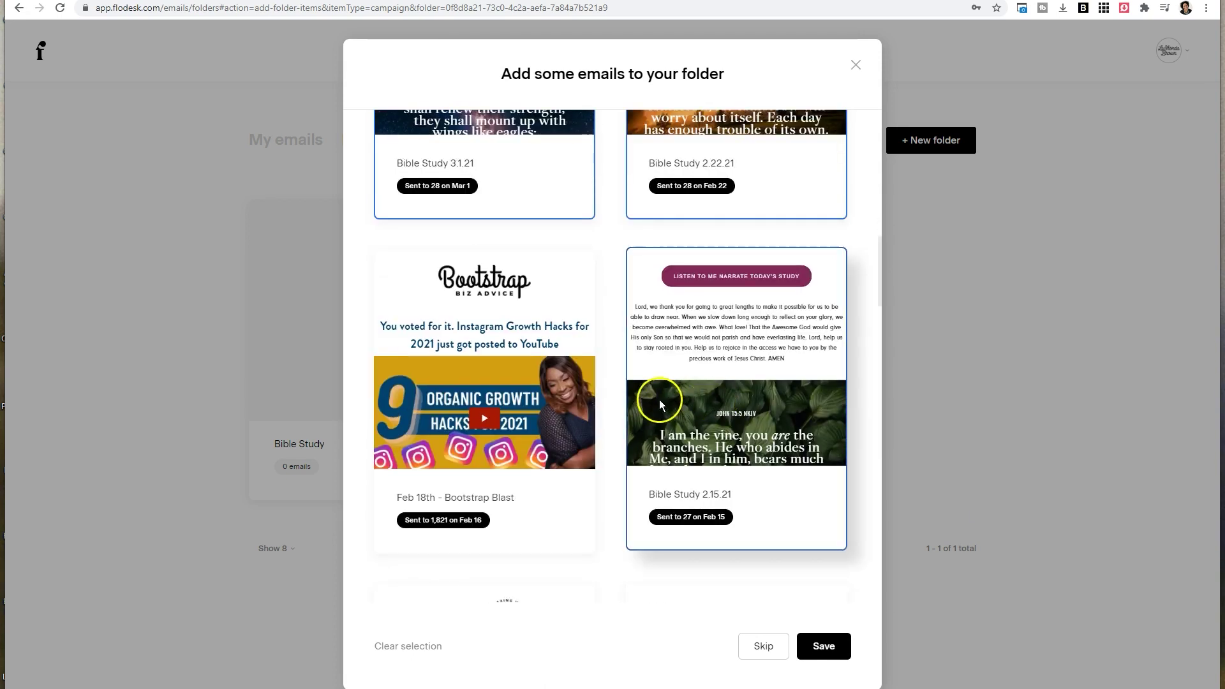
pyautogui.scroll(-5, 659, 399)
pyautogui.click(664, 397)
pyautogui.scroll(-5, 664, 398)
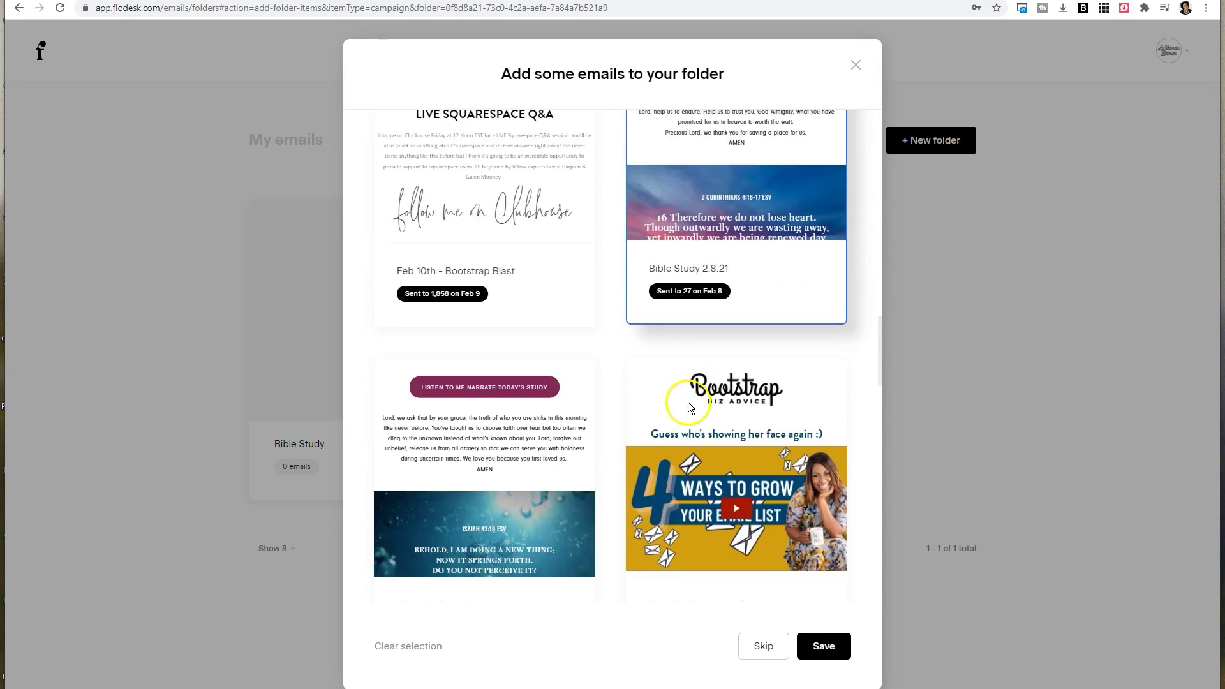
pyautogui.click(576, 468)
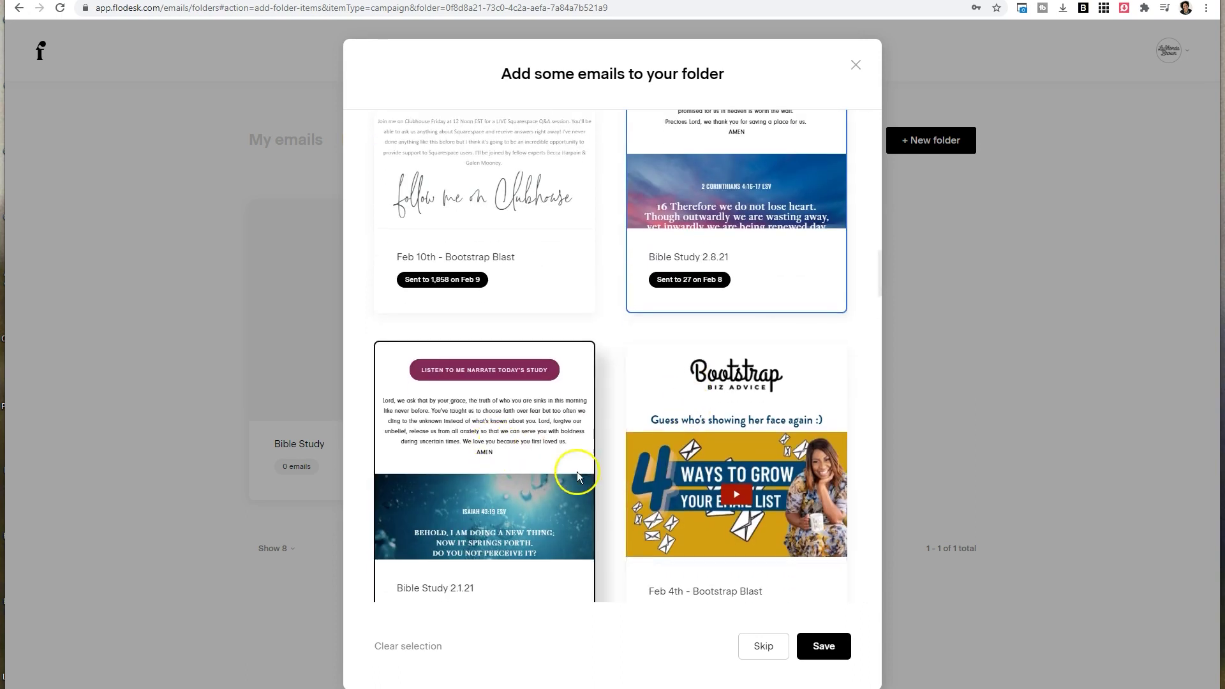
pyautogui.click(820, 657)
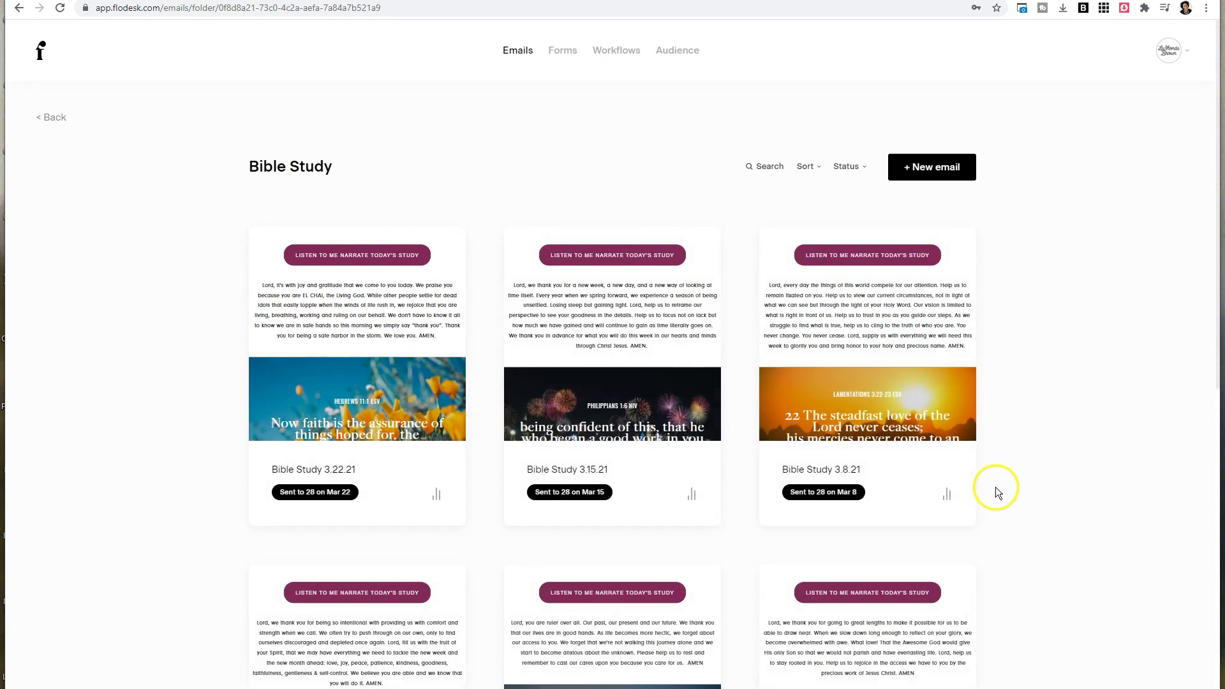
# Open the Bible Study folder and scroll through its 8 emails.
pyautogui.click(59, 122)
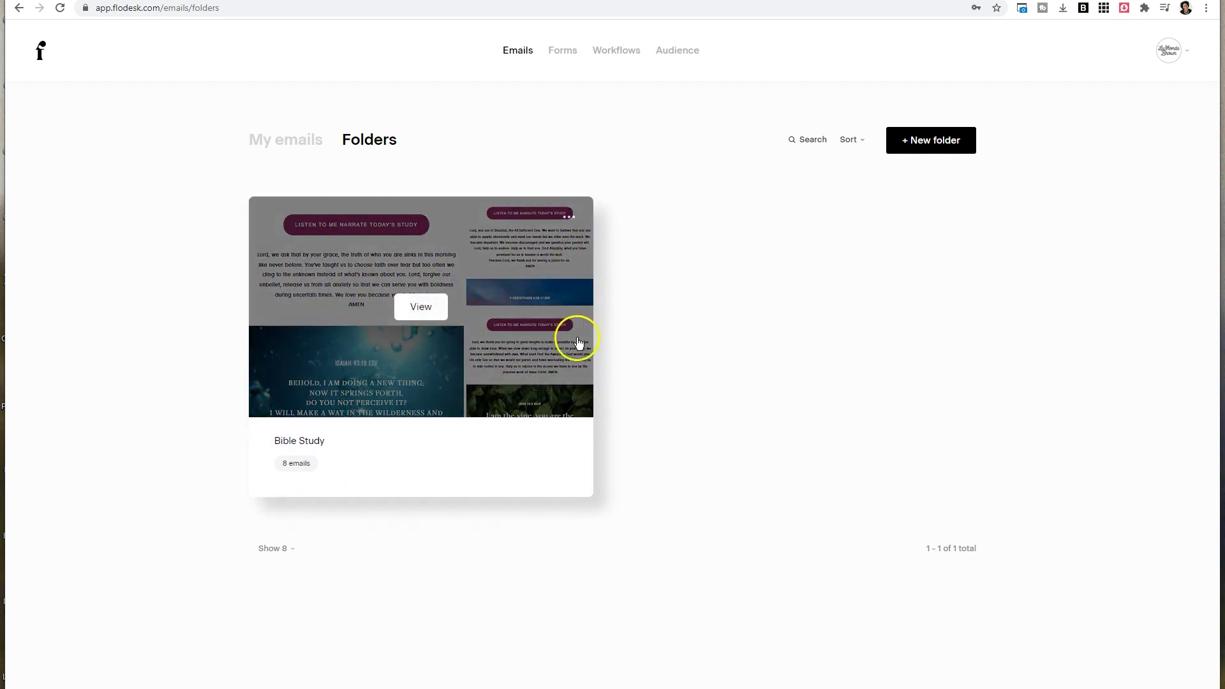
pyautogui.click(427, 307)
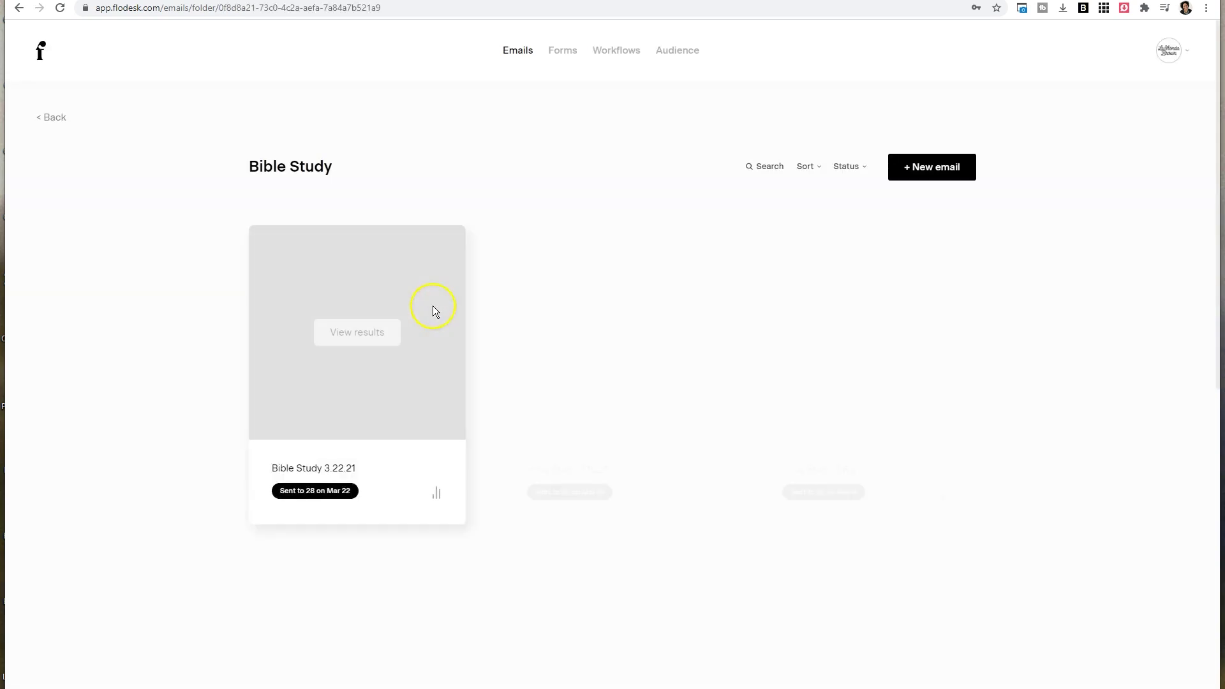
pyautogui.scroll(-9, 996, 291)
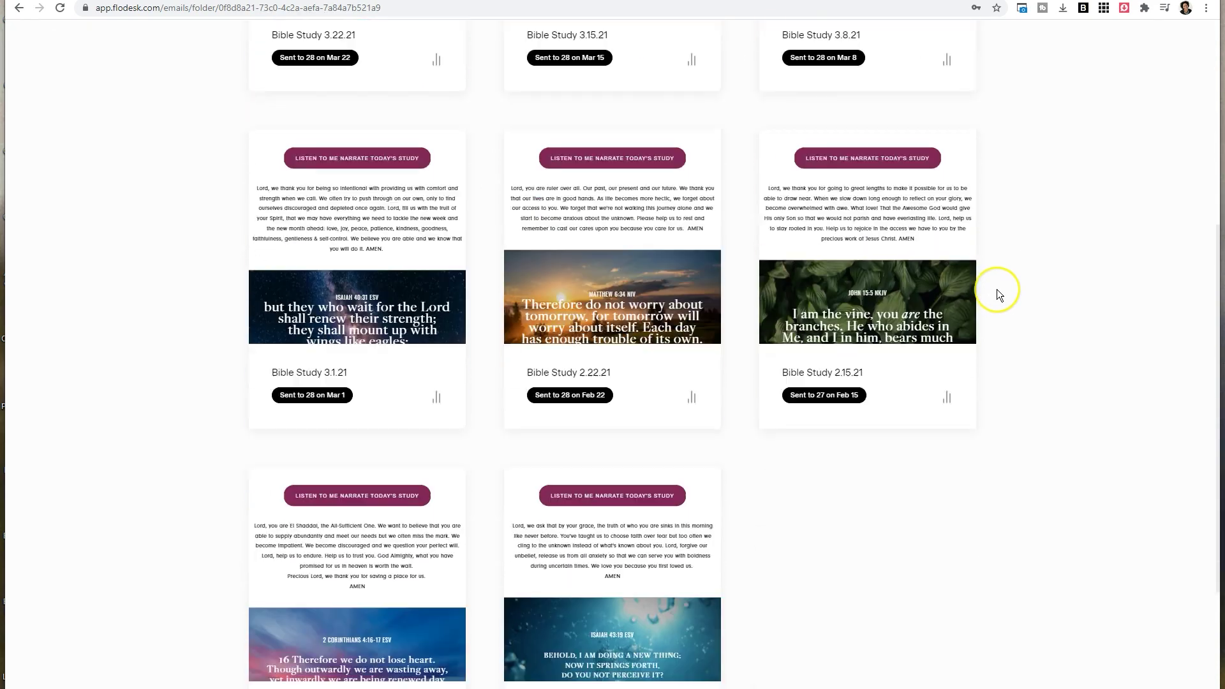
pyautogui.scroll(9, 998, 291)
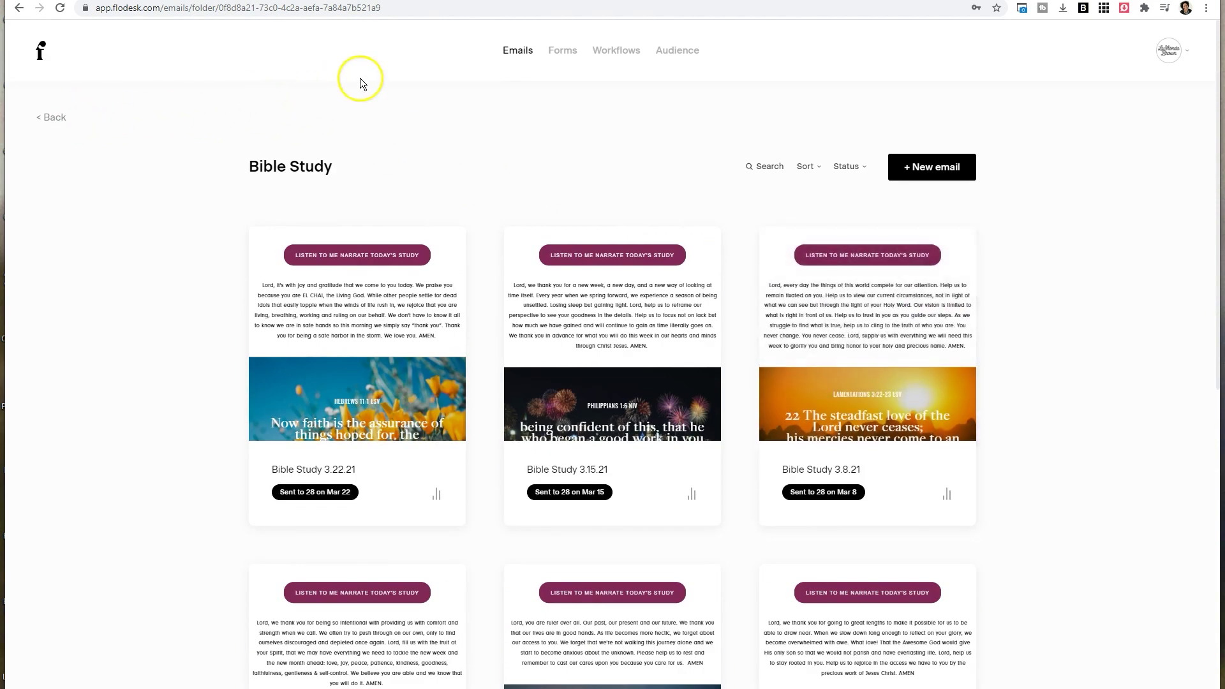
# Return to the My emails list showing all email cards.
pyautogui.click(513, 65)
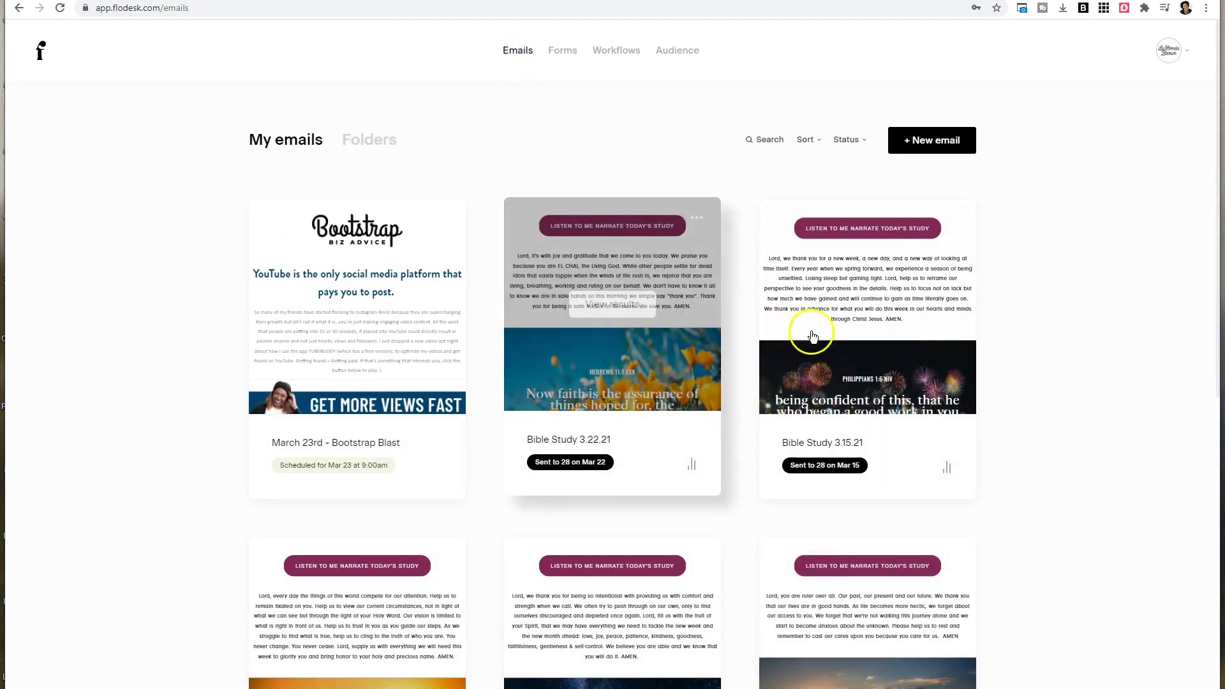
pyautogui.click(368, 141)
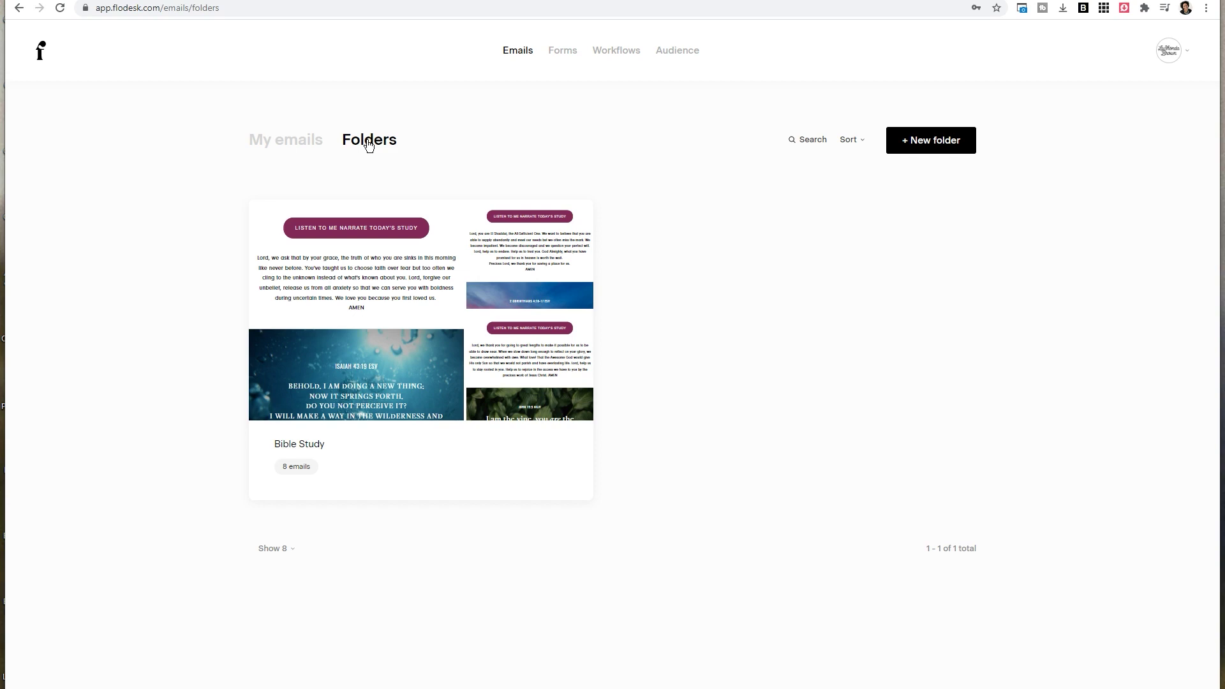
pyautogui.click(301, 143)
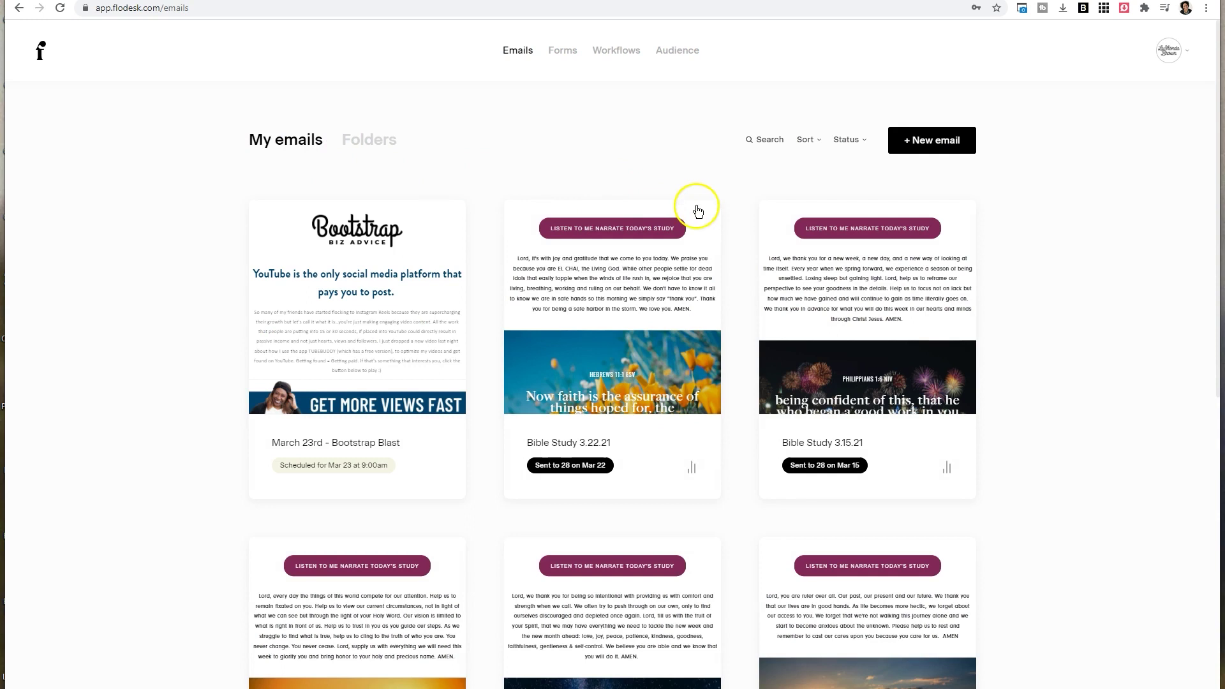
pyautogui.moveTo(702, 220)
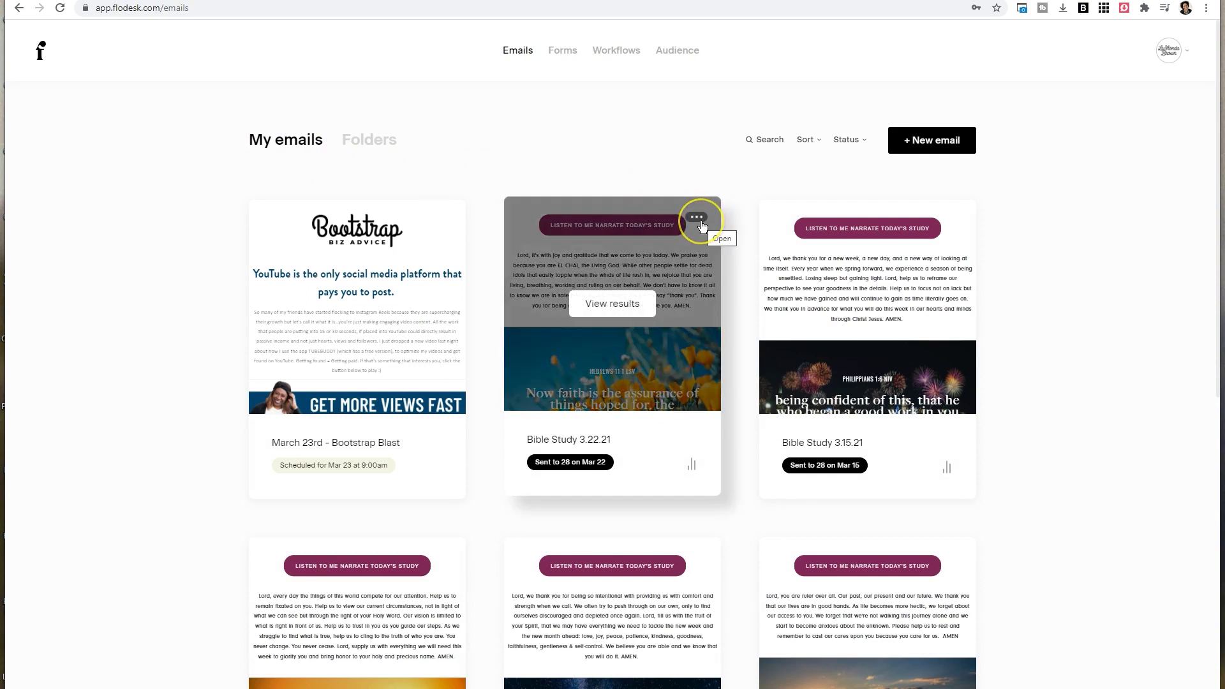
pyautogui.click(697, 217)
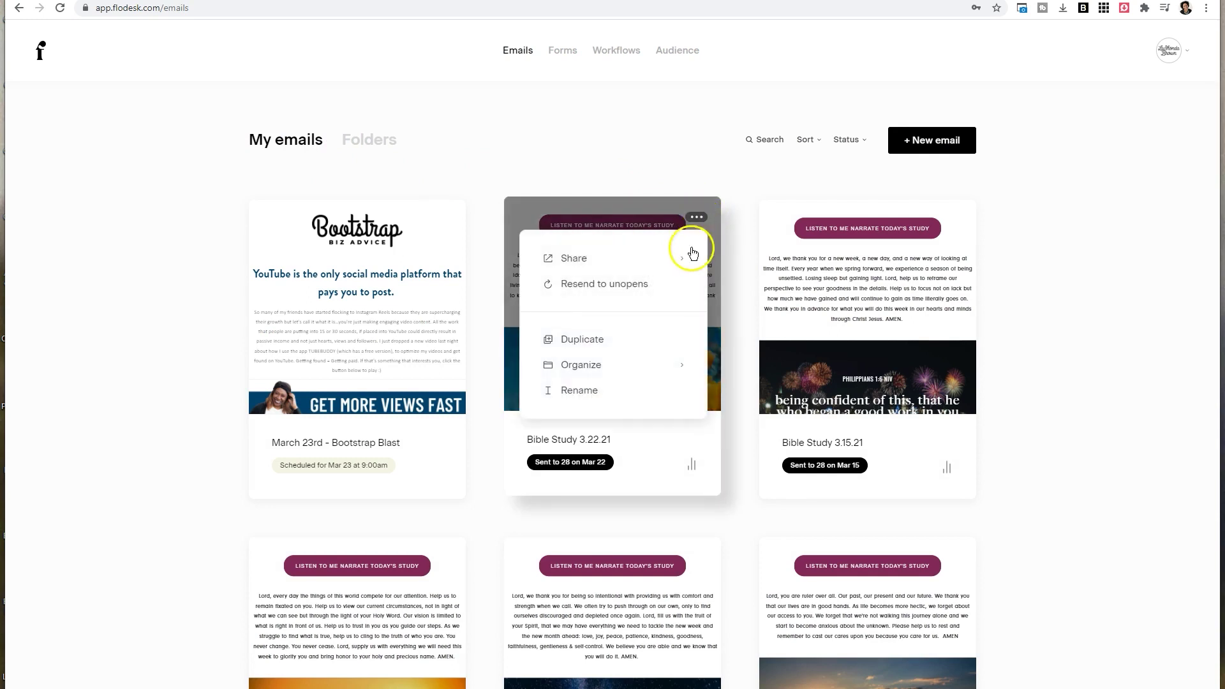
pyautogui.moveTo(648, 362)
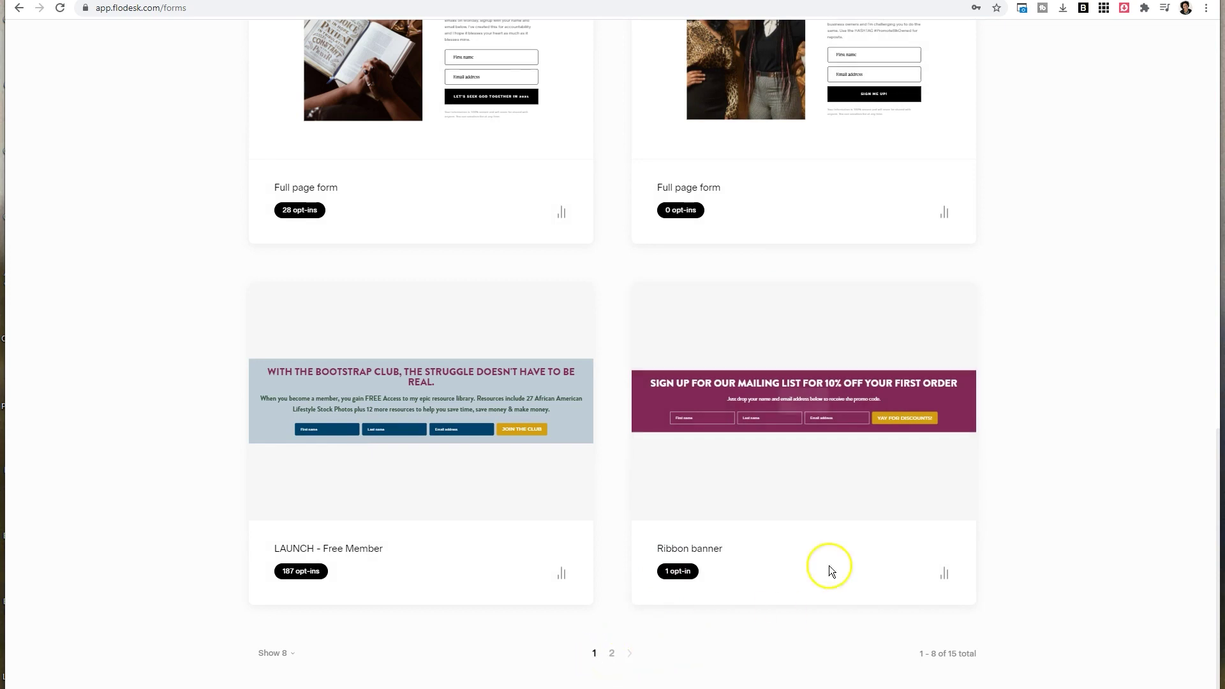
# View the Ribbon banner form in the editor, then go to page 2 of the forms list.
pyautogui.moveTo(847, 424)
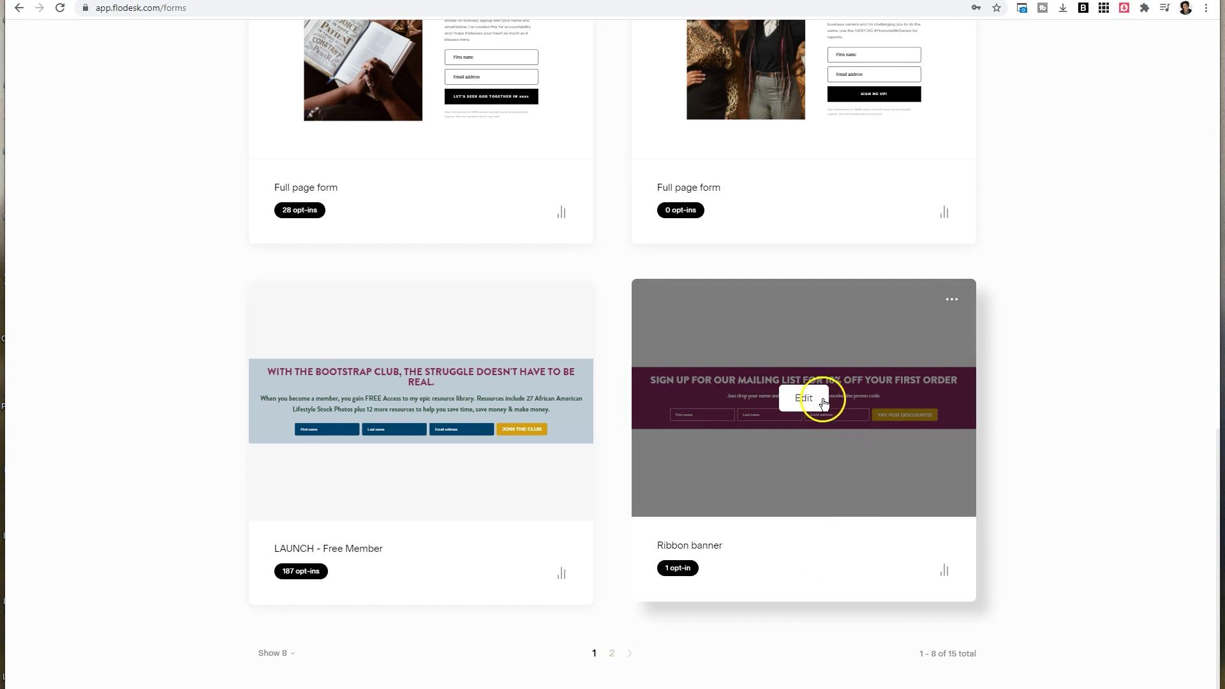
pyautogui.click(804, 398)
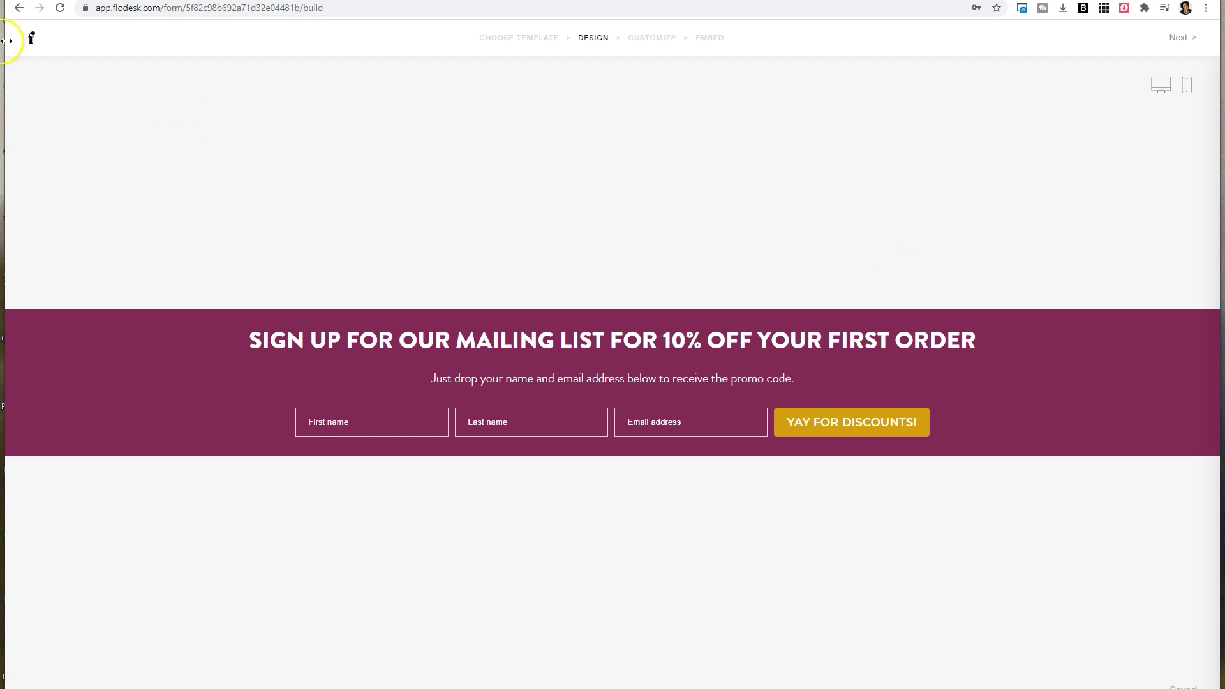
pyautogui.click(18, 8)
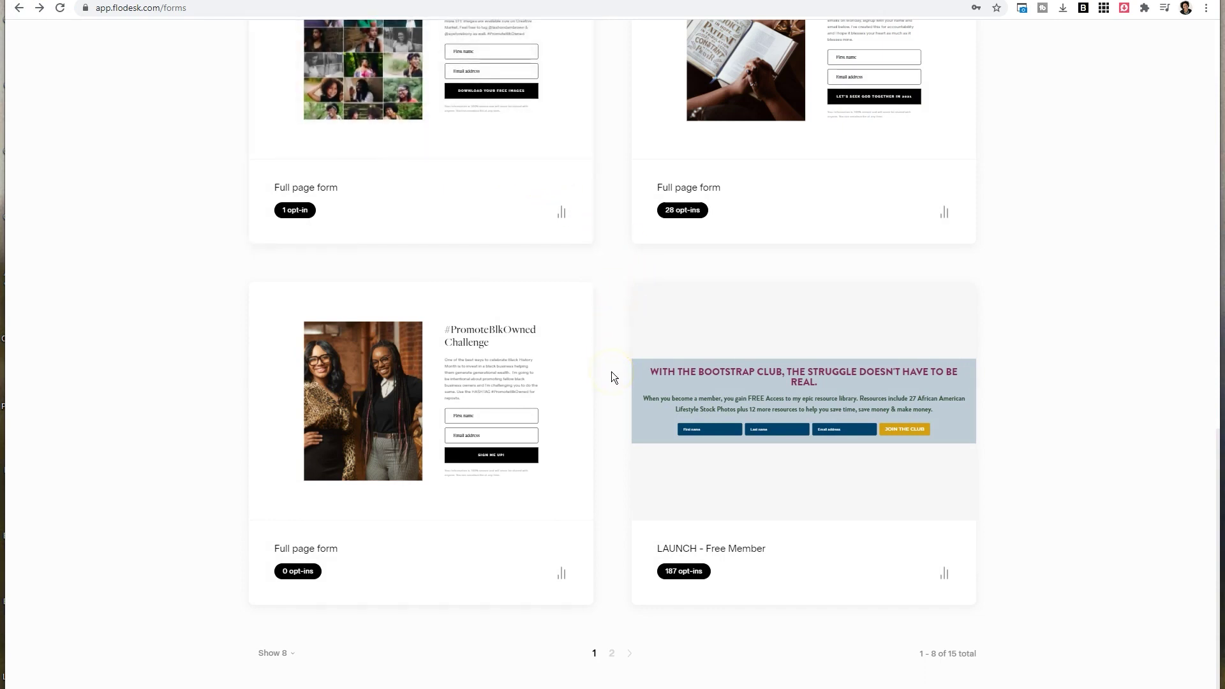
pyautogui.click(612, 652)
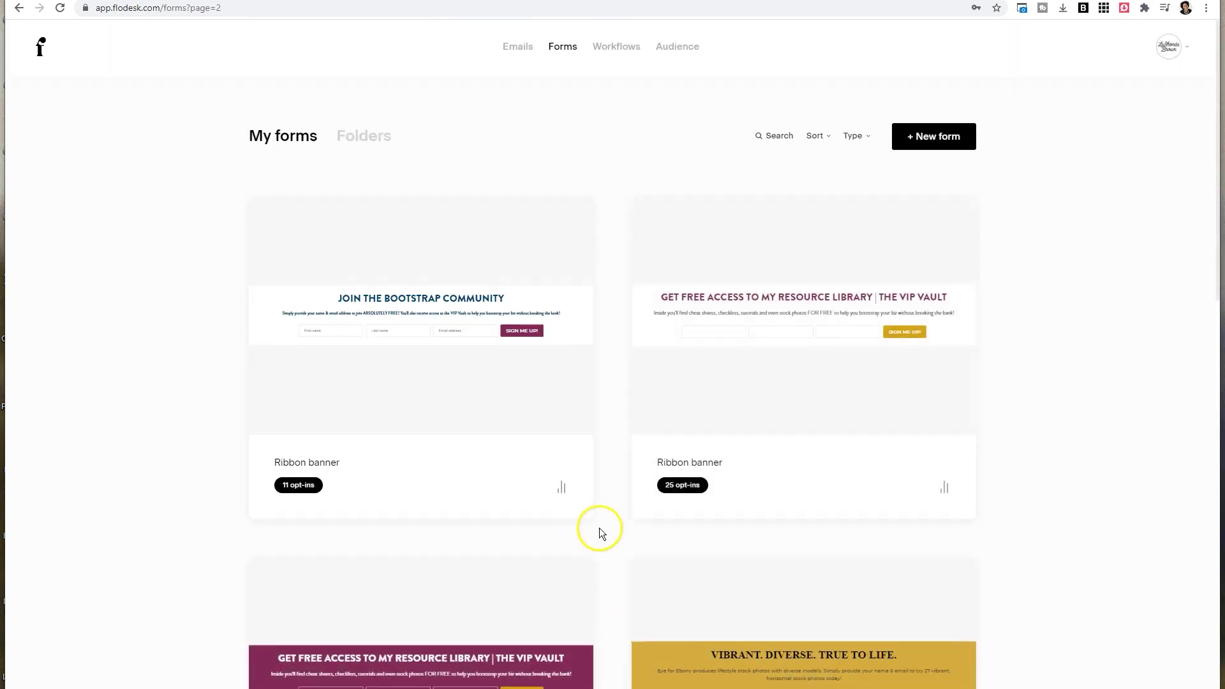
# Check the Inline with image stats showing 1,212 opt-ins, then flip the card back.
pyautogui.scroll(-15, 597, 523)
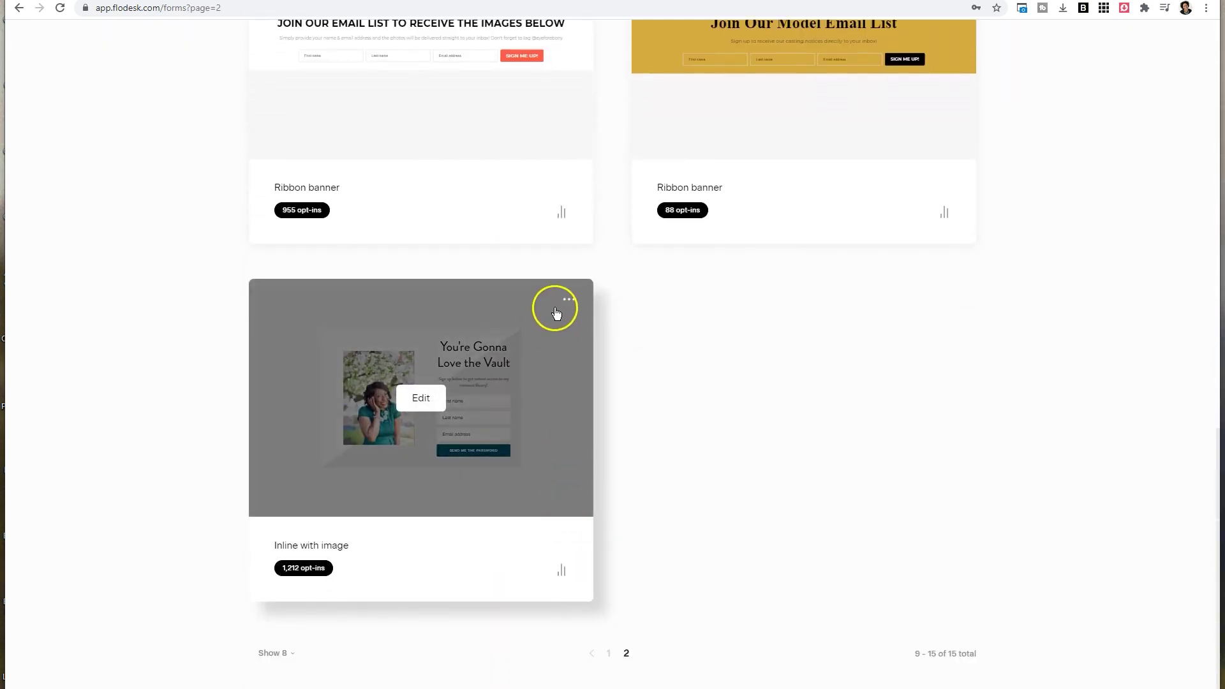
pyautogui.click(568, 300)
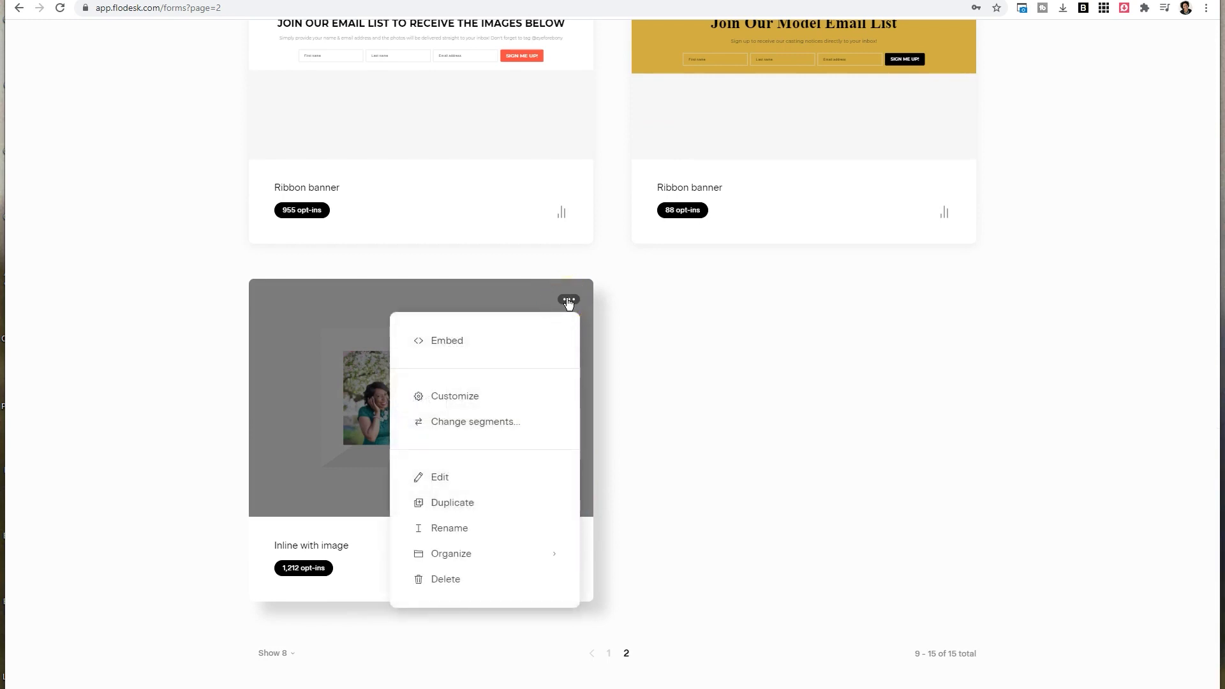
pyautogui.click(457, 592)
pyautogui.click(548, 577)
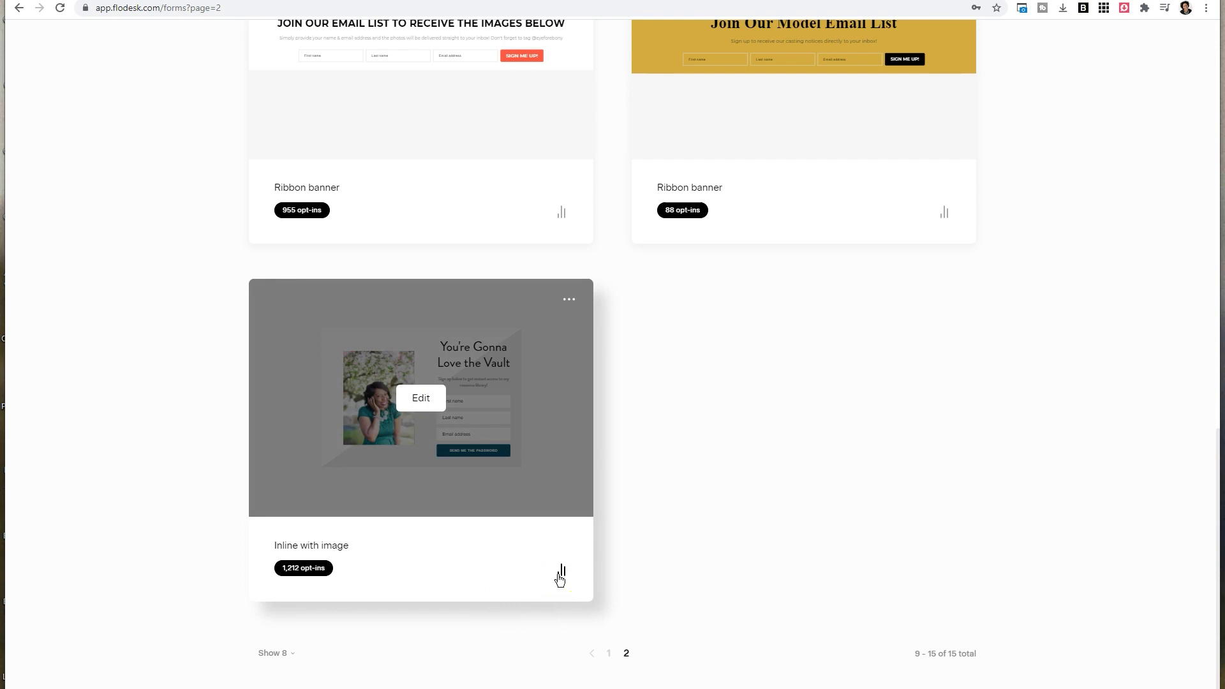
pyautogui.click(561, 572)
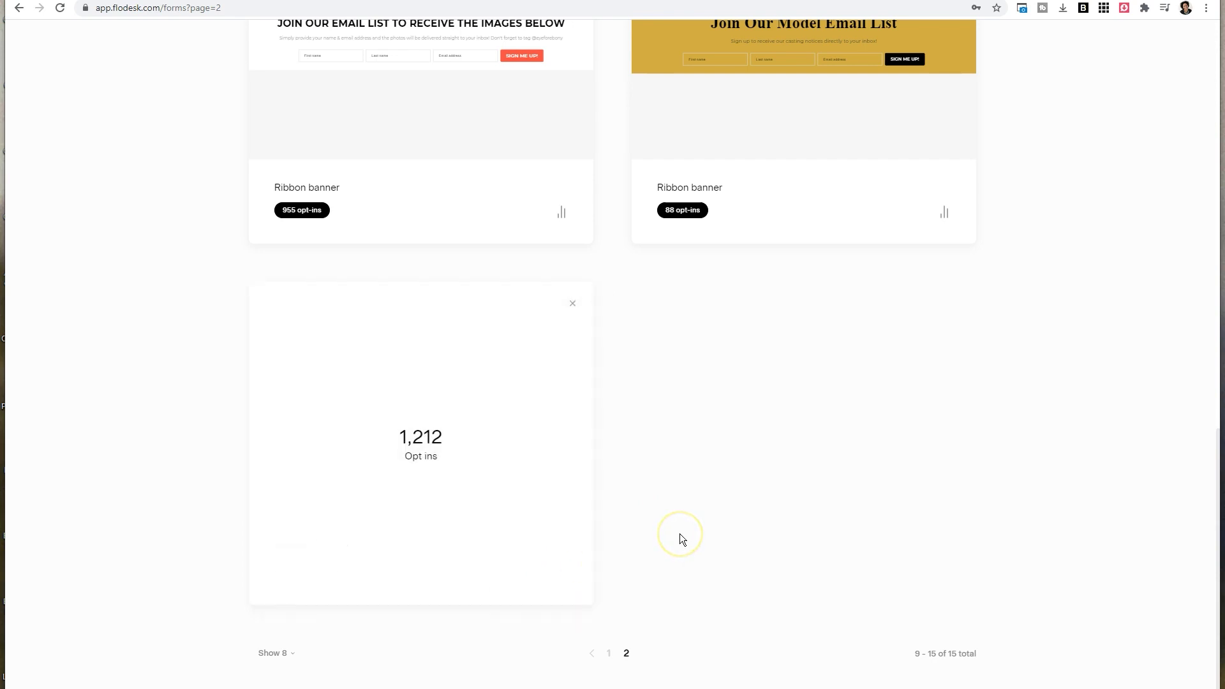
pyautogui.click(572, 302)
pyautogui.click(572, 303)
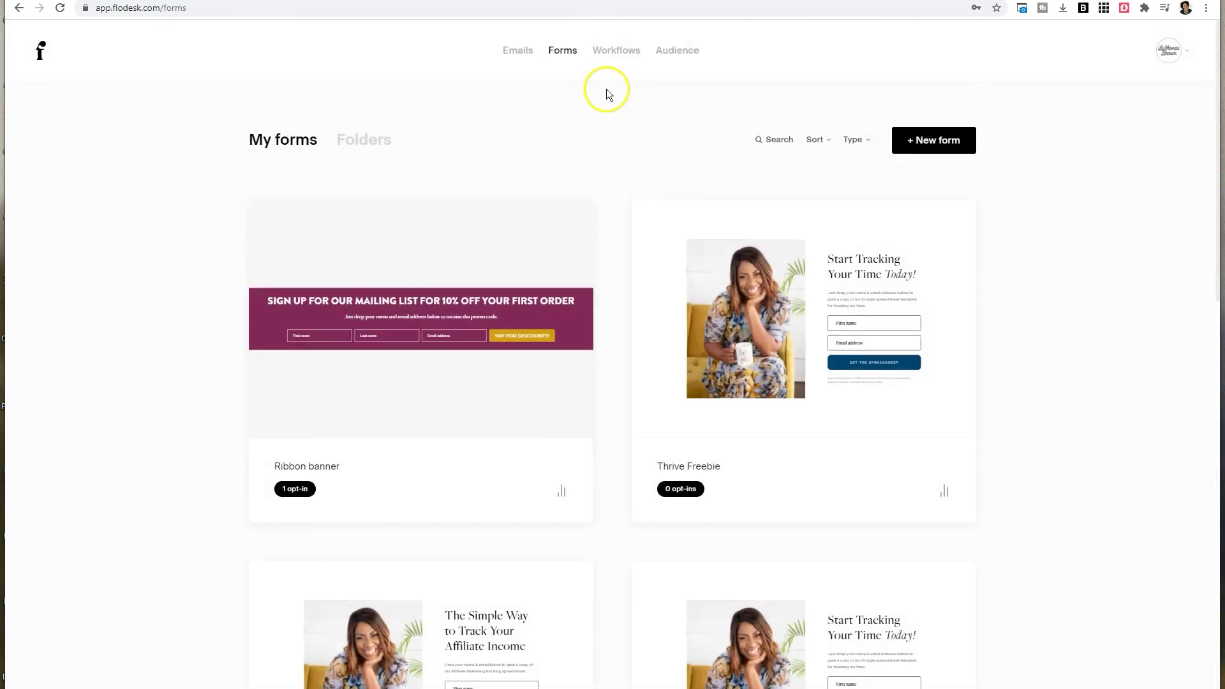
# Go to Workflows and edit the paused LAUNCH - Free Member workflow.
pyautogui.click(620, 62)
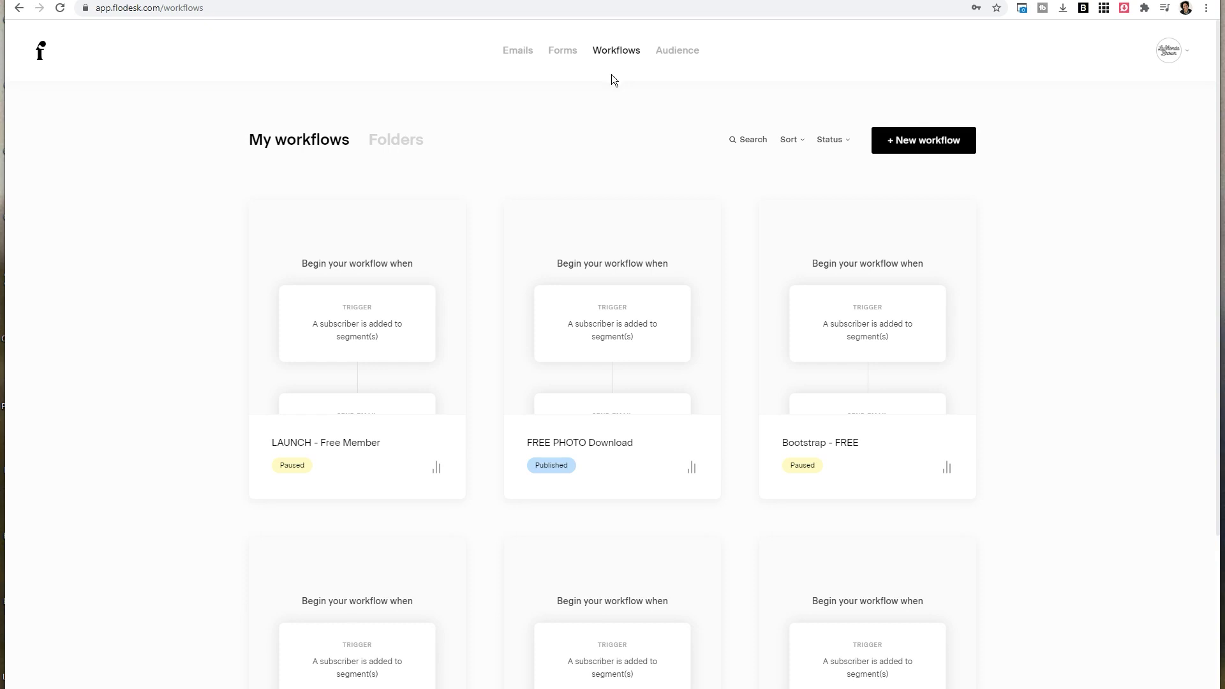
pyautogui.moveTo(397, 431)
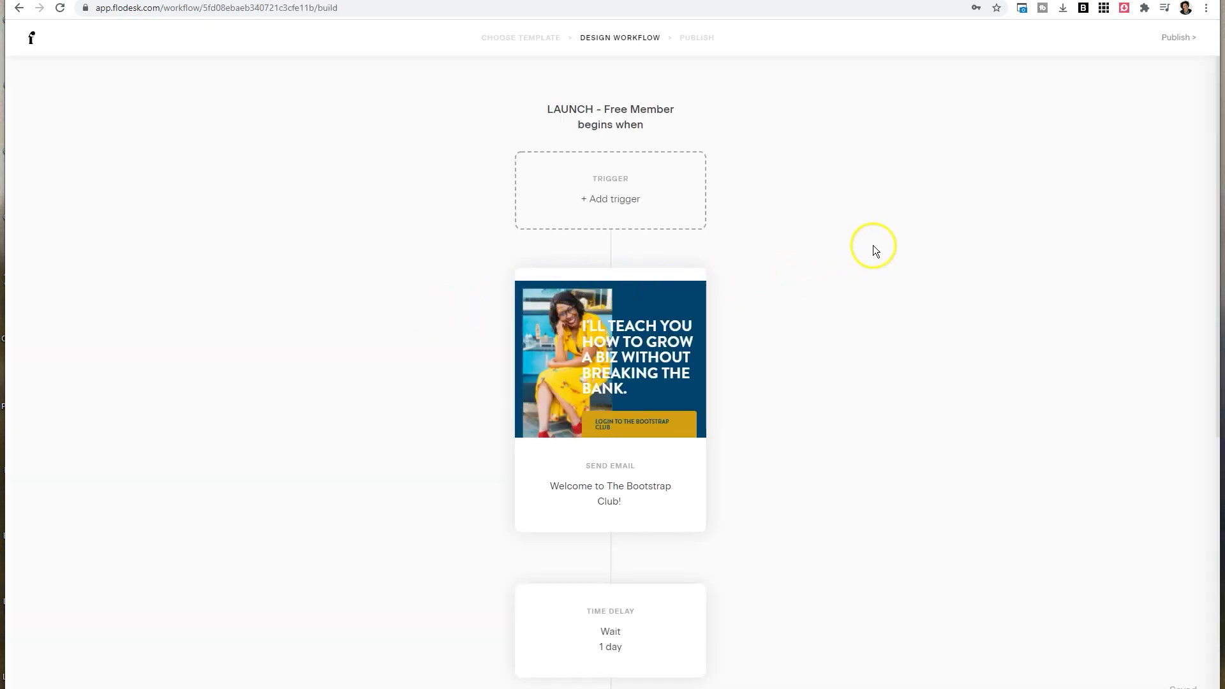
# Attempt to publish LAUNCH - Free Member and dismiss the sendEmail validation error.
pyautogui.scroll(-5, 1009, 181)
pyautogui.scroll(-4, 1009, 182)
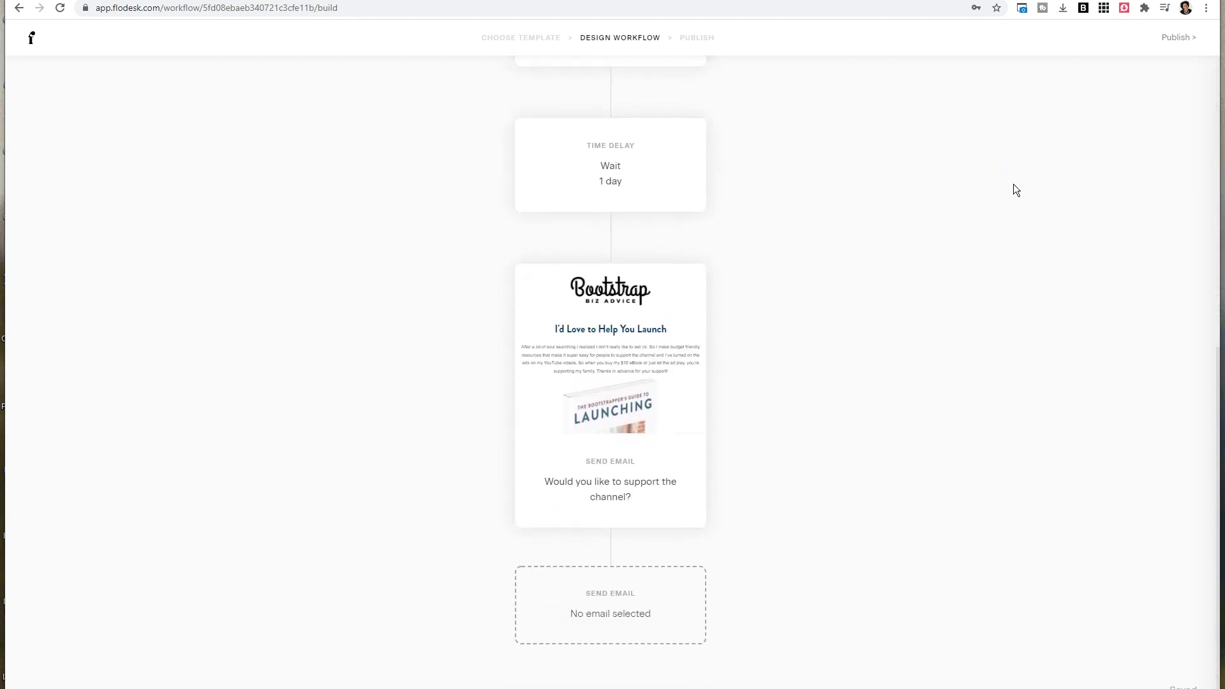
pyautogui.scroll(10, 1013, 183)
pyautogui.click(1173, 43)
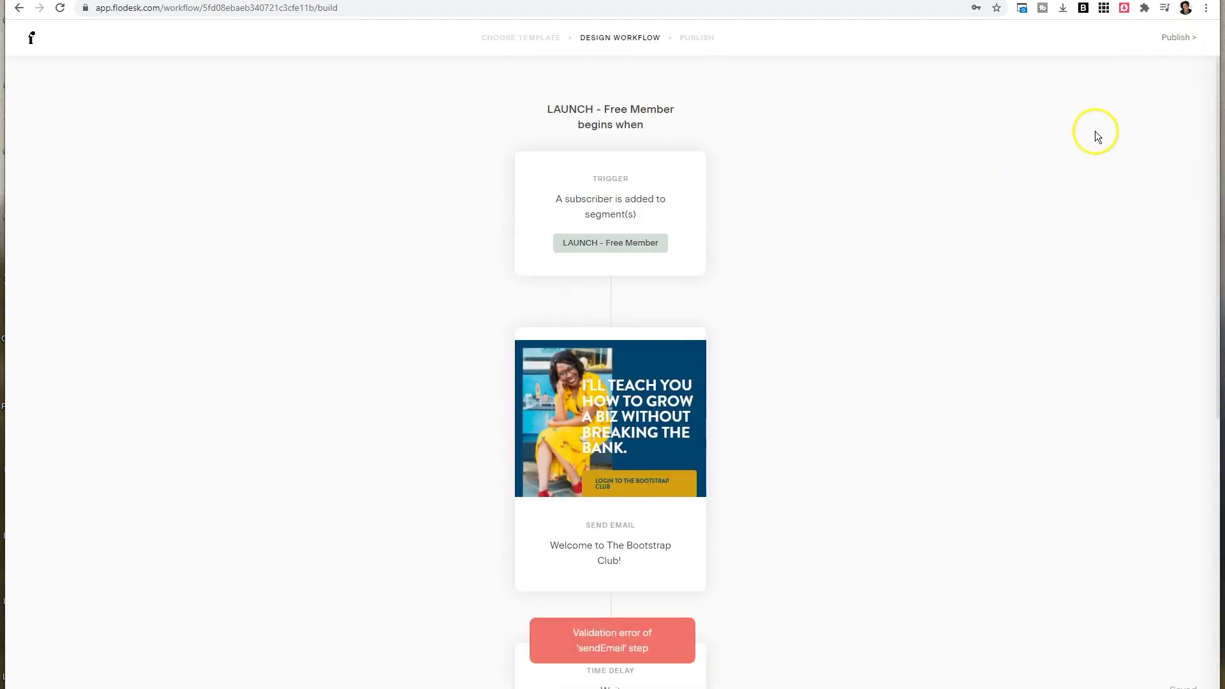
pyautogui.scroll(-8, 1007, 182)
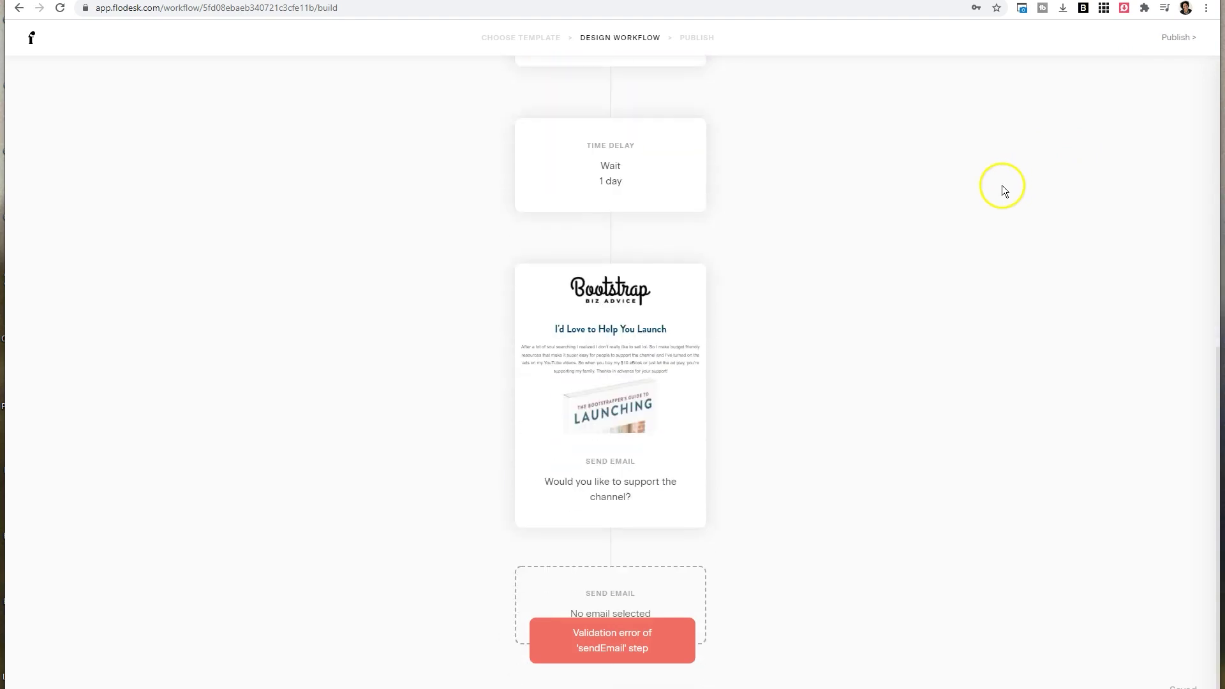
pyautogui.click(655, 644)
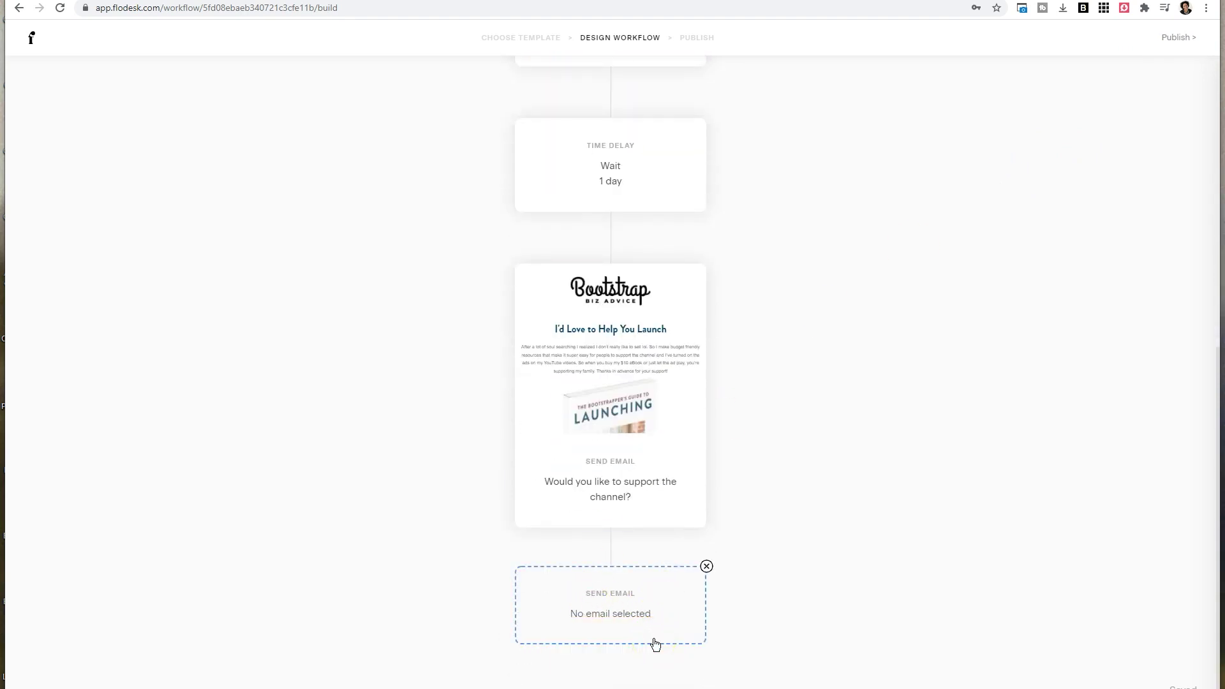
# Delete the empty Send Email step from the workflow and confirm its removal.
pyautogui.click(660, 516)
pyautogui.moveTo(644, 603)
pyautogui.click(706, 567)
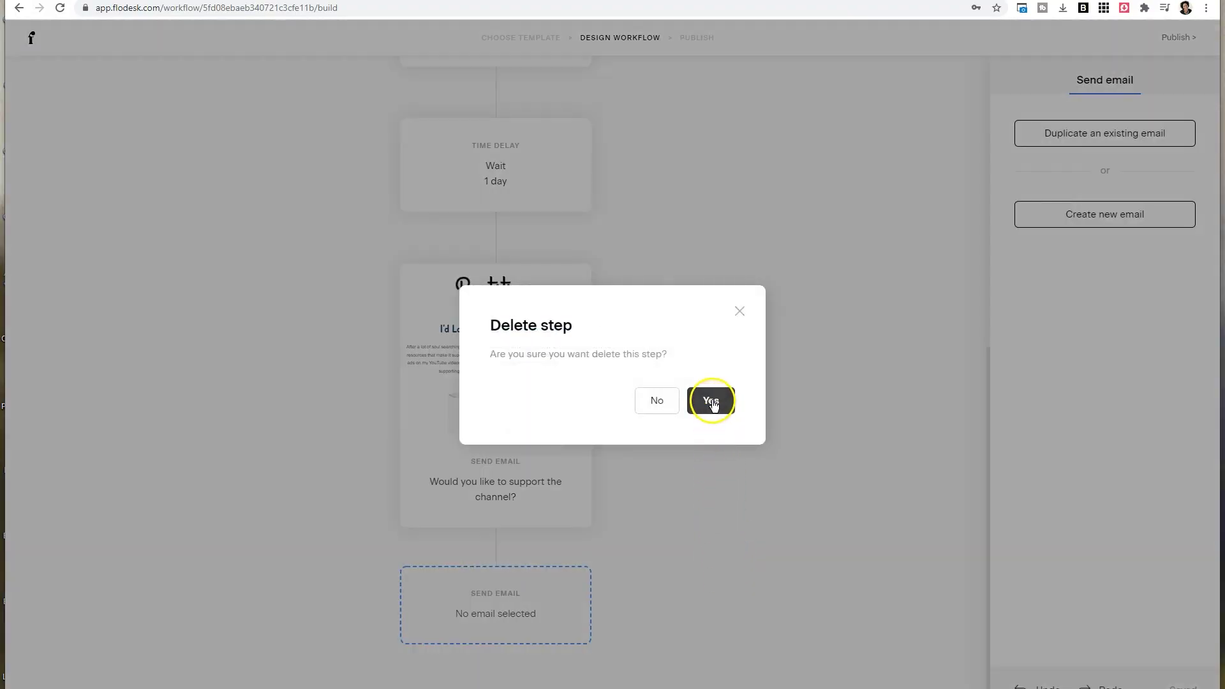
pyautogui.click(712, 408)
pyautogui.scroll(5, 856, 461)
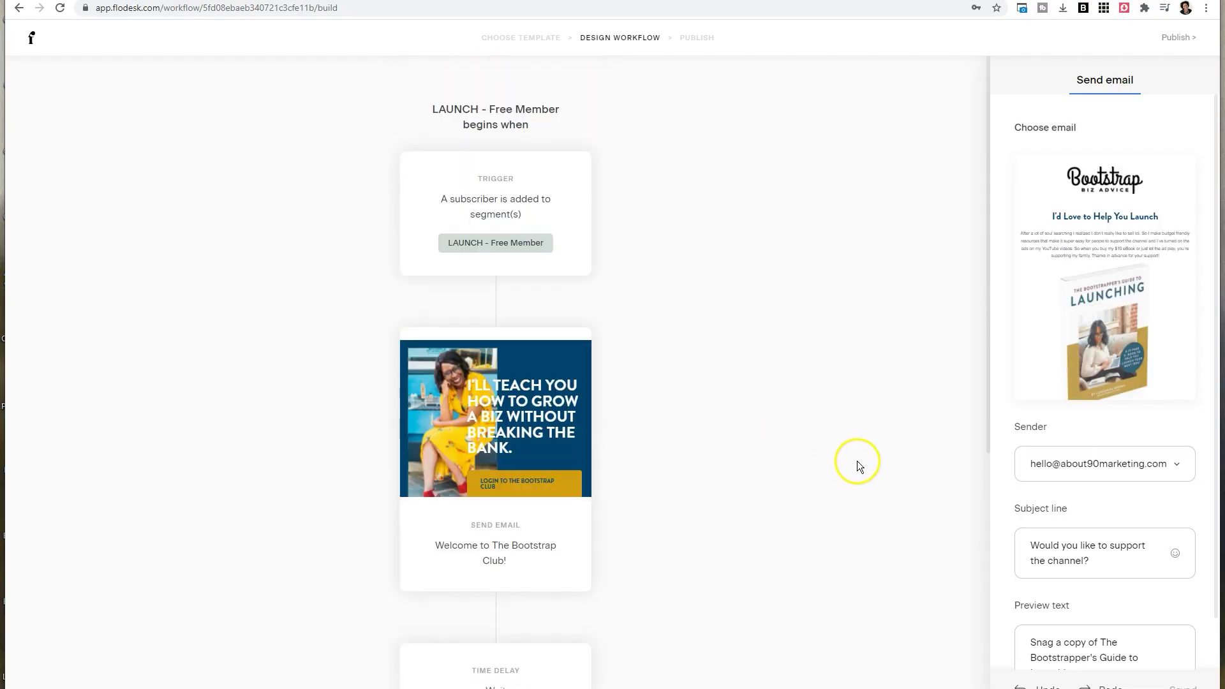
# Publish the LAUNCH - Free Member workflow from the Publish your workflow page.
pyautogui.click(1179, 37)
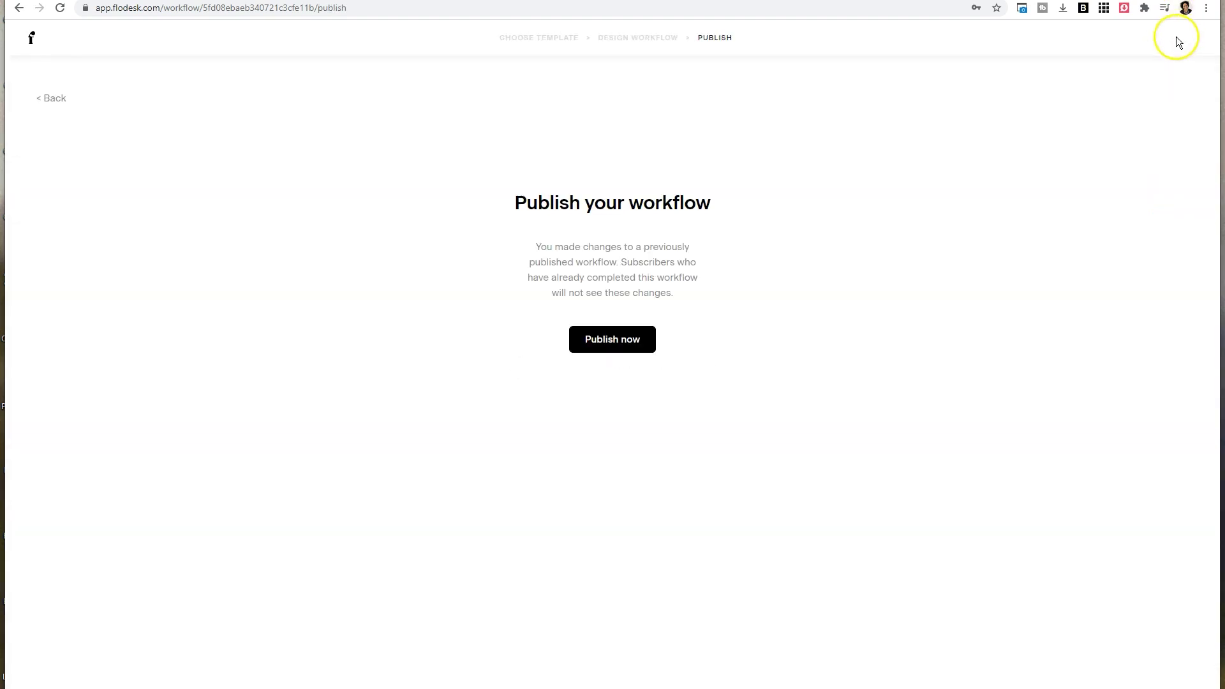
pyautogui.click(623, 339)
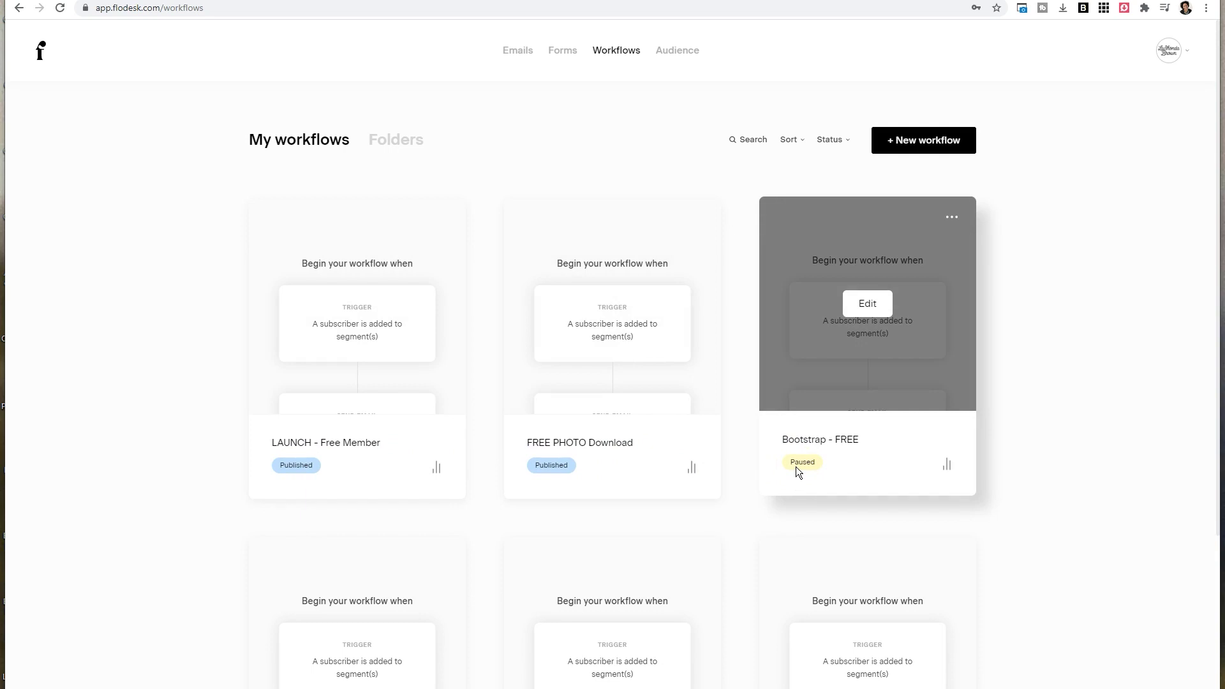
pyautogui.click(724, 525)
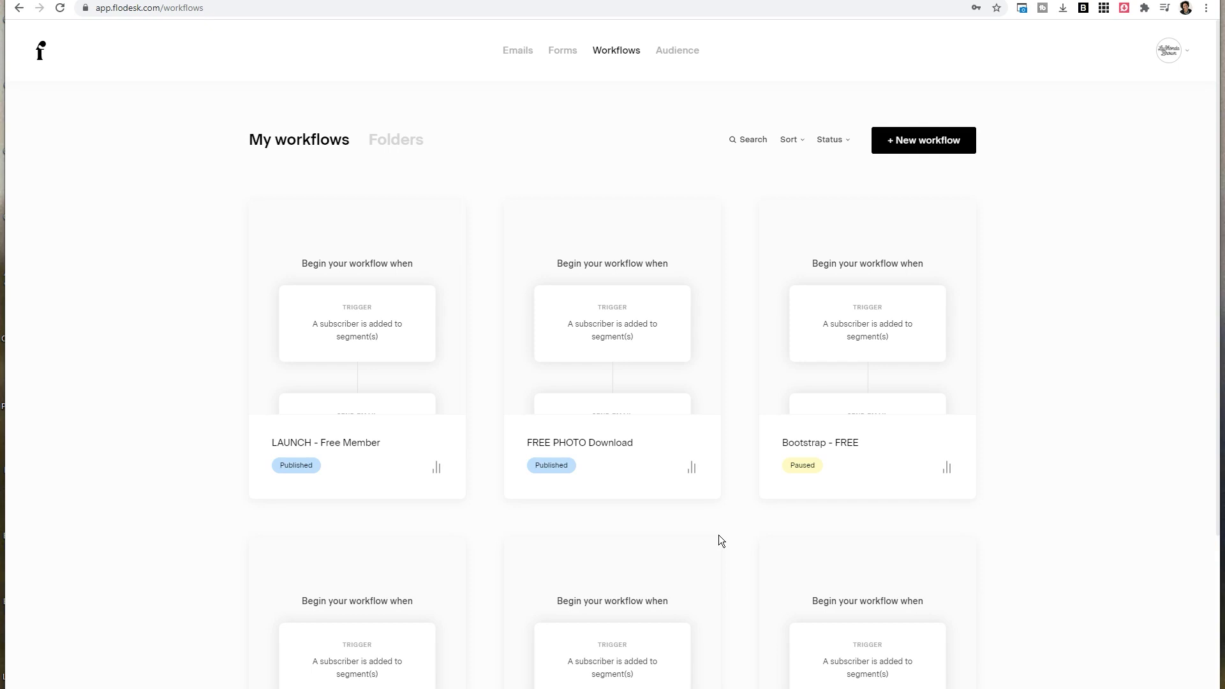
pyautogui.click(719, 535)
pyautogui.click(1048, 190)
# Filter the Audience subscriber list to Unsubscribed, Bounced and Marked spam statuses.
pyautogui.click(686, 51)
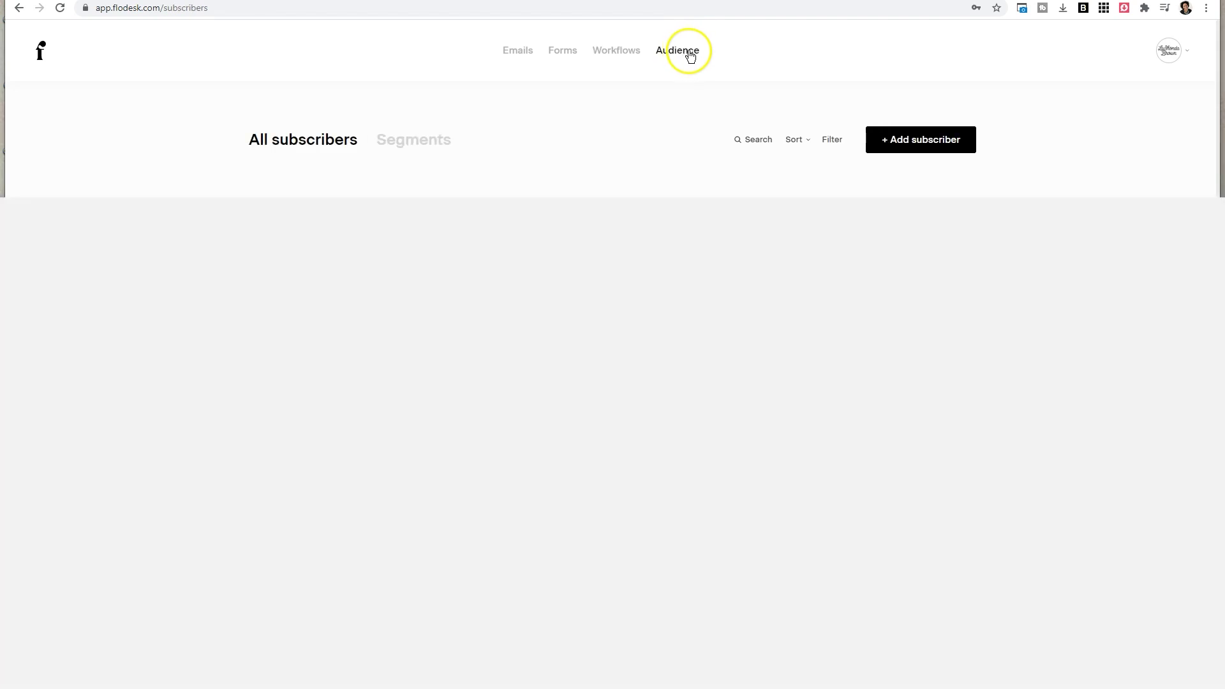
pyautogui.click(832, 139)
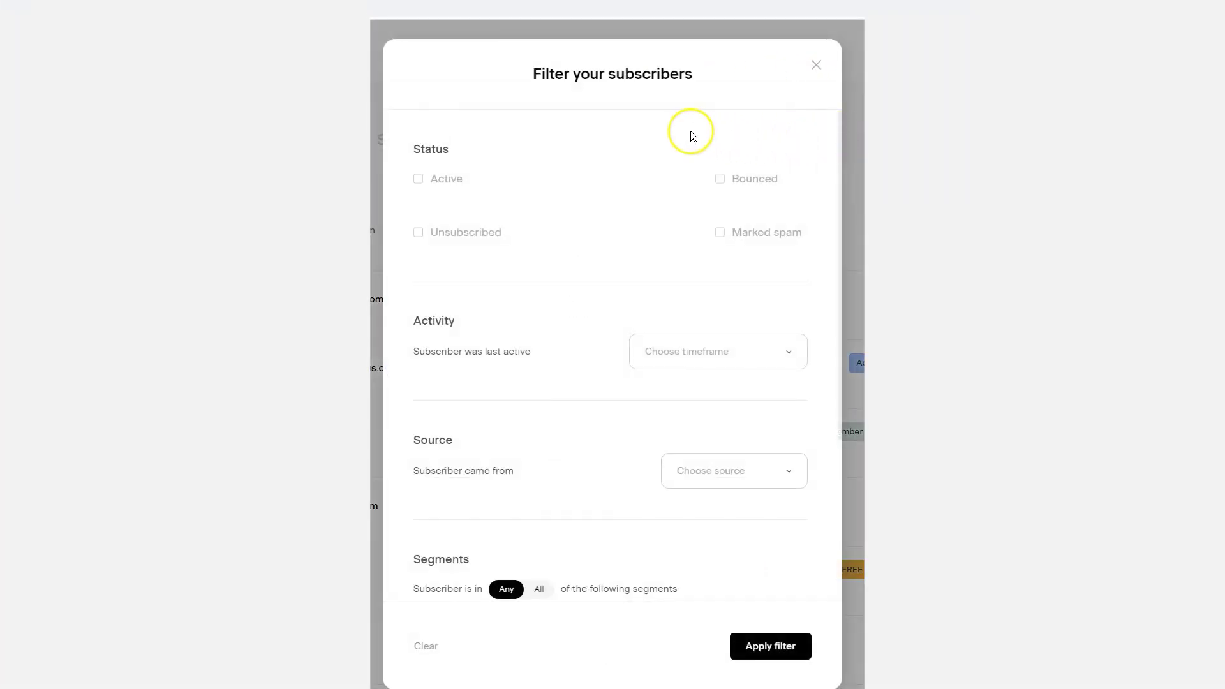
pyautogui.click(493, 234)
pyautogui.click(750, 185)
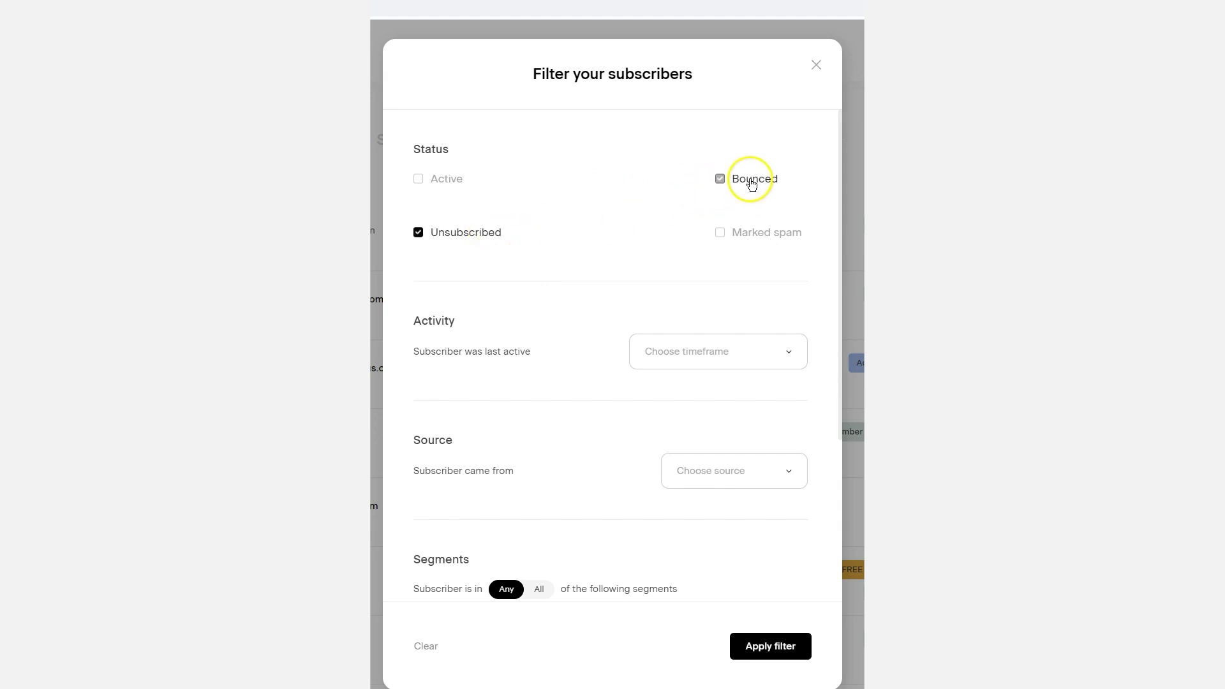
pyautogui.click(754, 238)
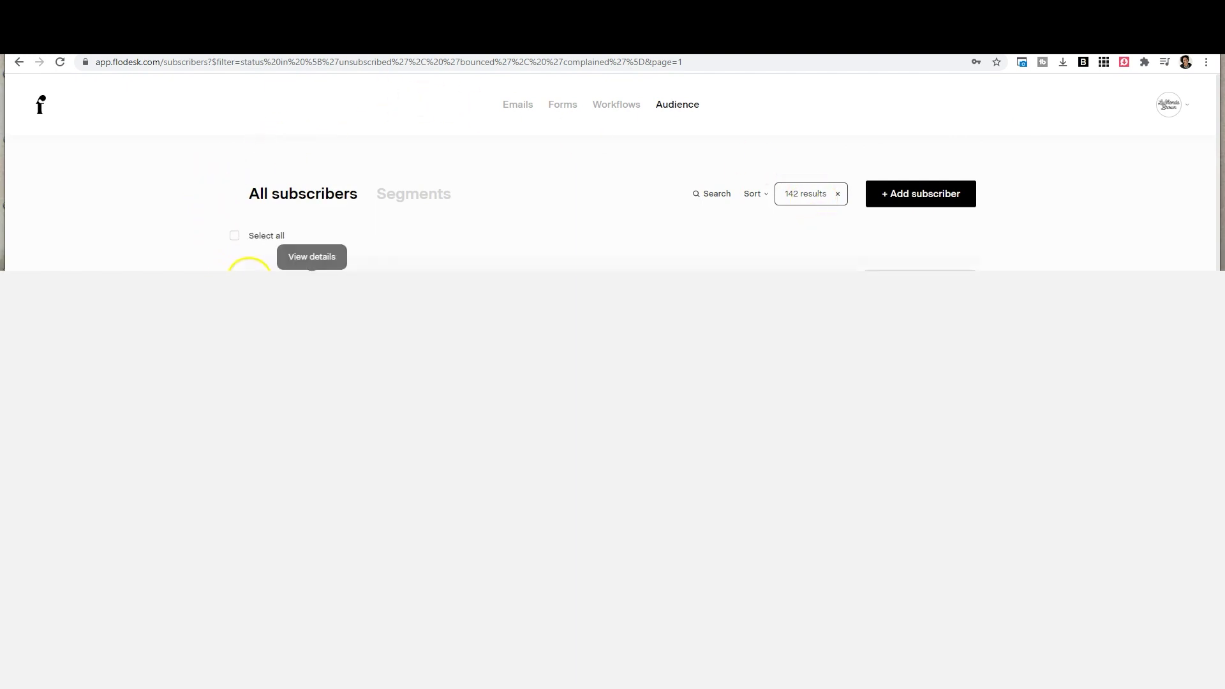
# Select all 142 filtered unsubscribed/bounced subscribers and confirm deleting them with Yes, delete.
pyautogui.click(235, 242)
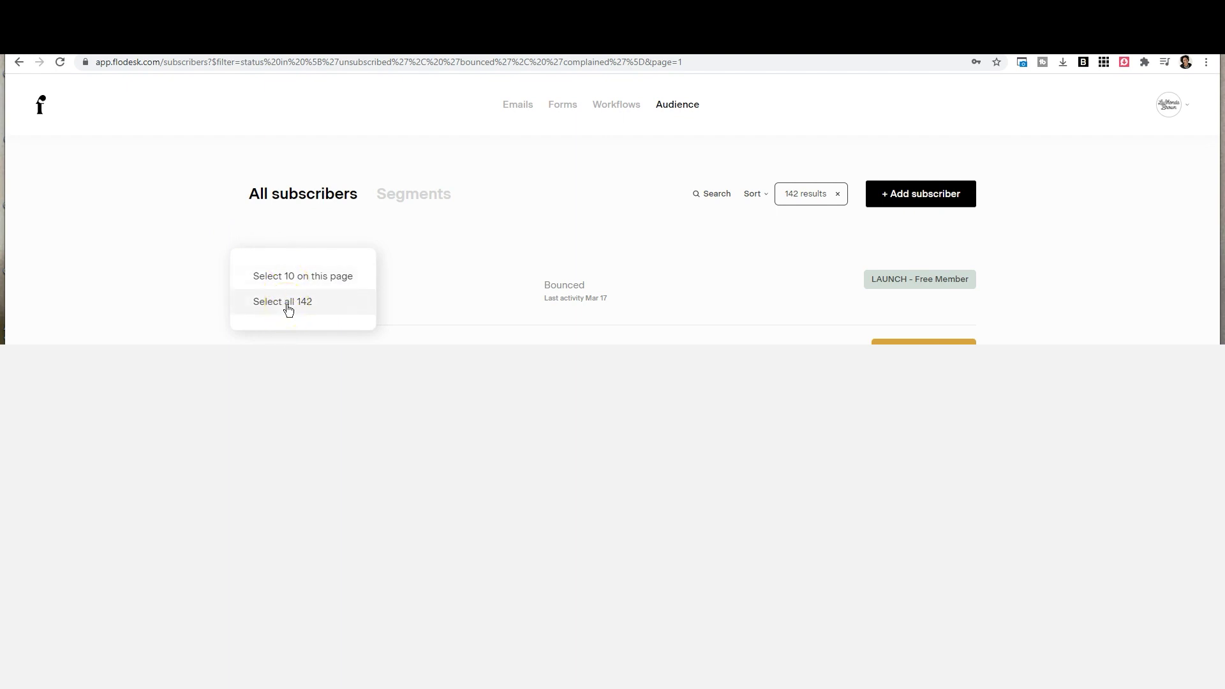
pyautogui.click(291, 300)
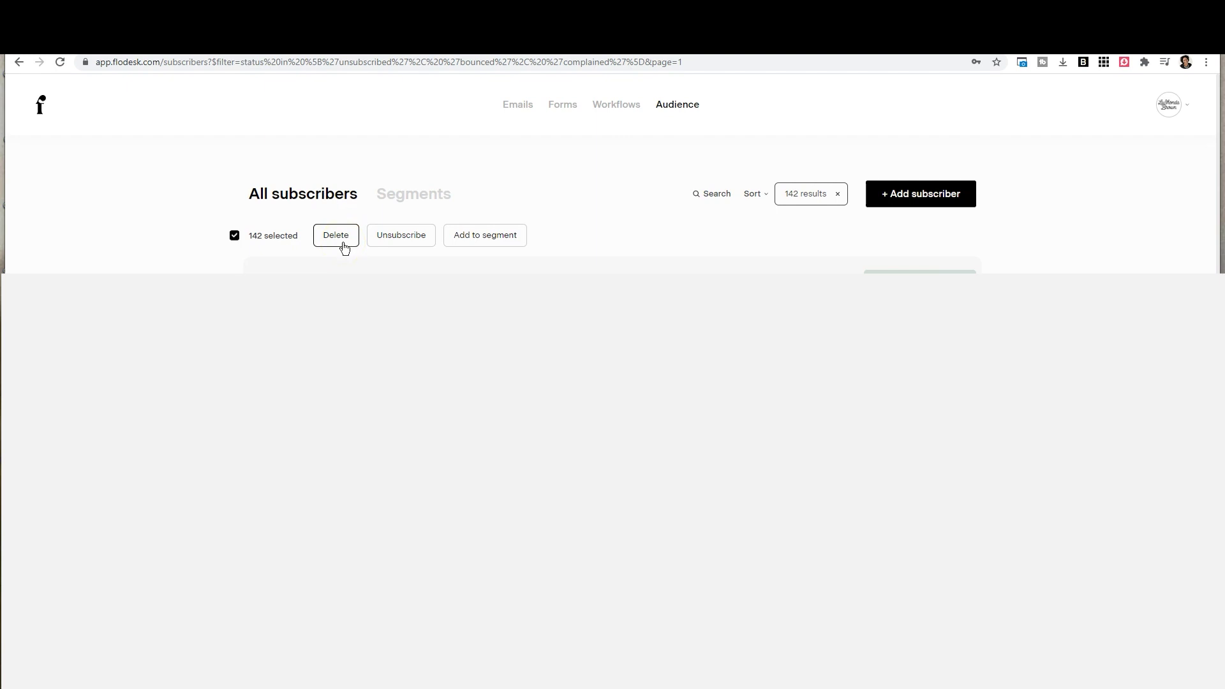
pyautogui.click(384, 247)
pyautogui.click(344, 244)
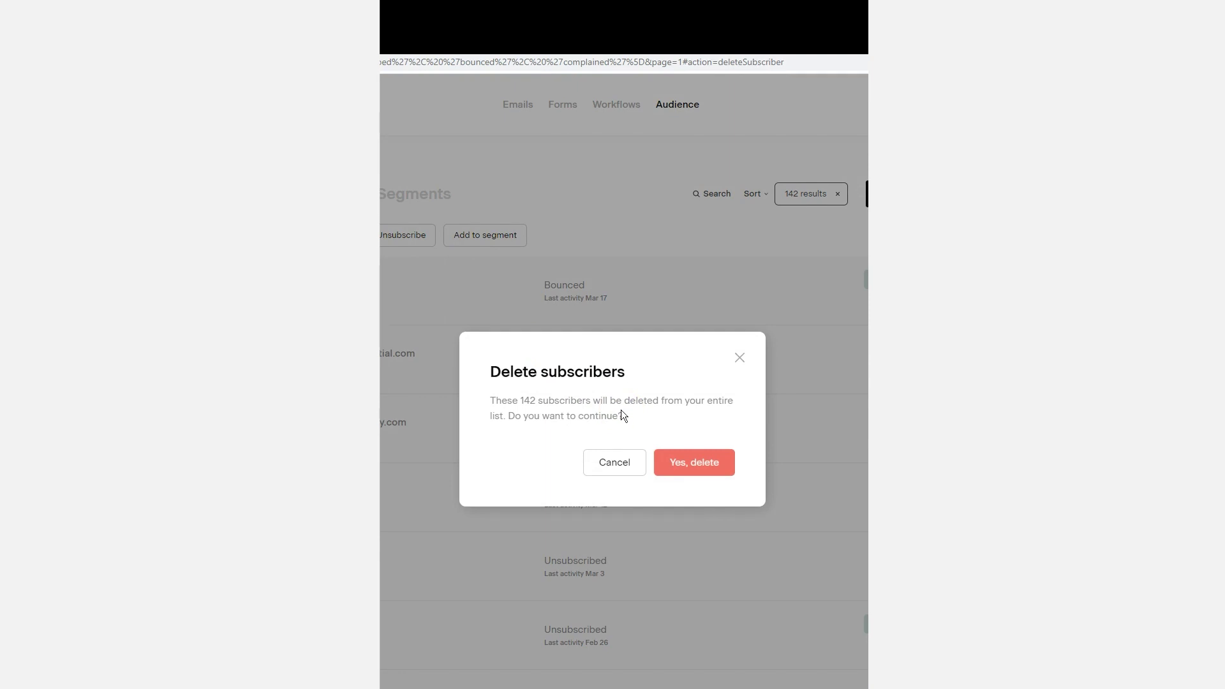
pyautogui.click(716, 468)
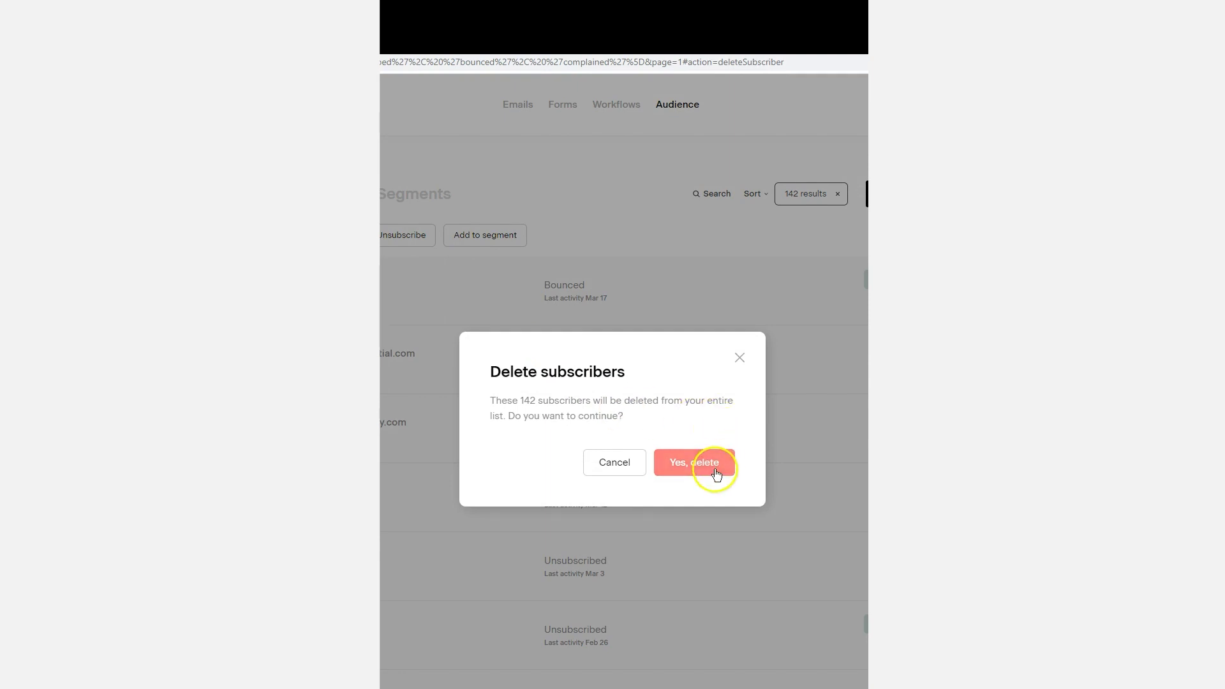